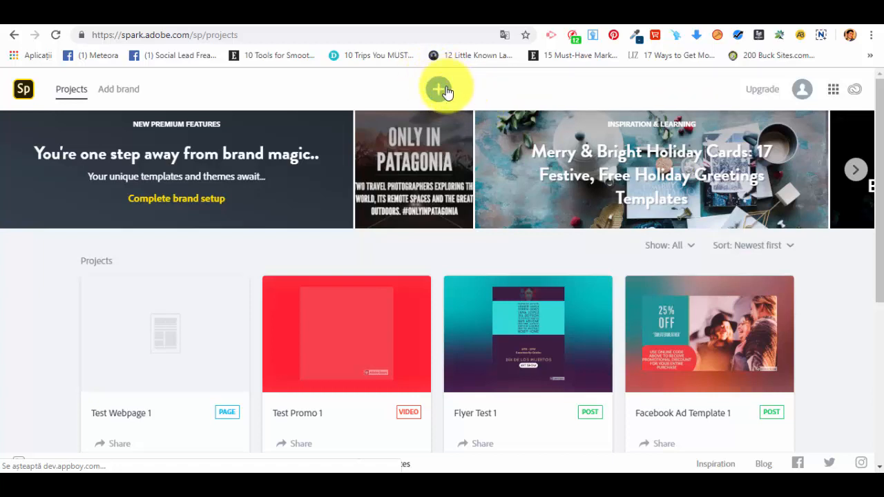
Start a new project to bring up the web page templates
left_click(446, 91)
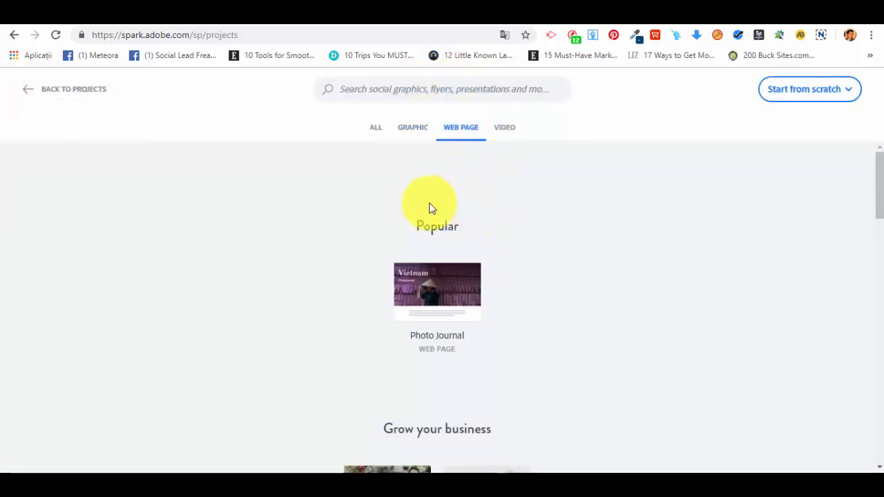
mouse_move(438, 290)
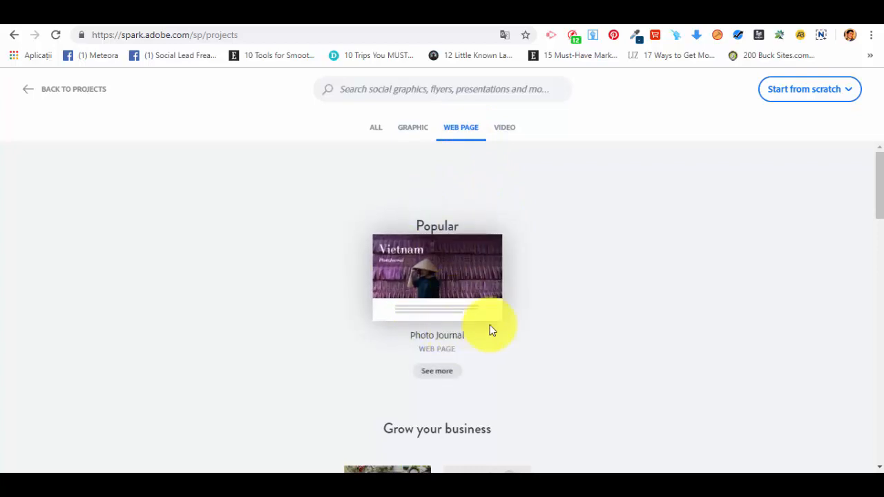
scroll(494, 321, "down", 3)
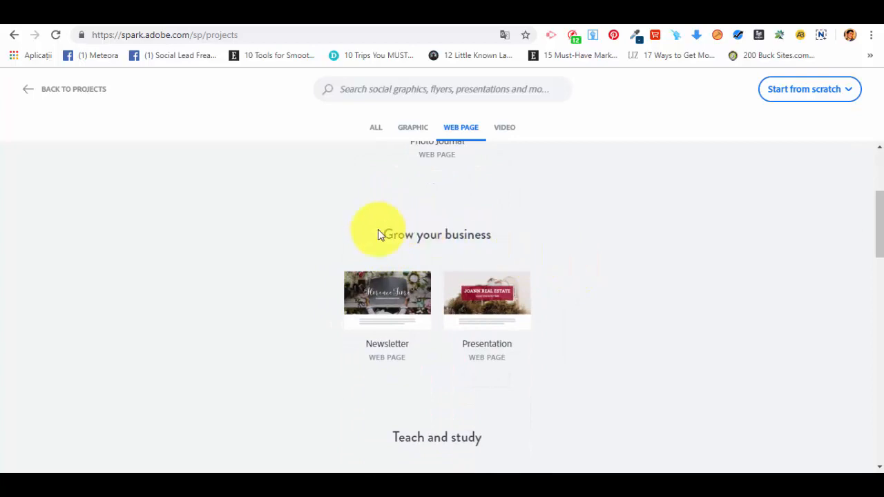
scroll(483, 241, "down", 3)
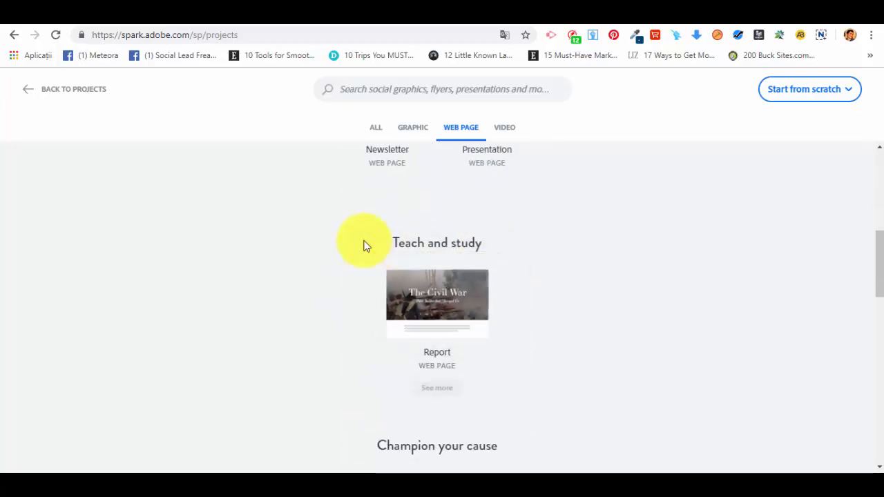
scroll(483, 248, "down", 3)
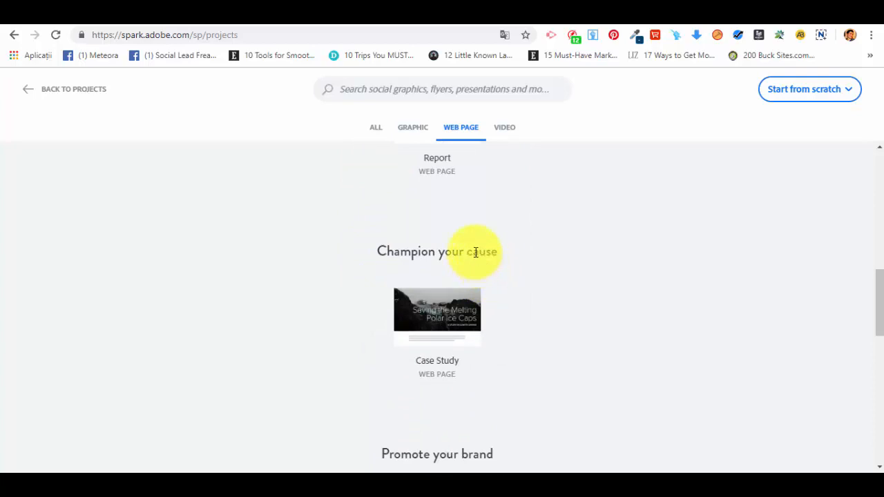
scroll(476, 252, "down", 3)
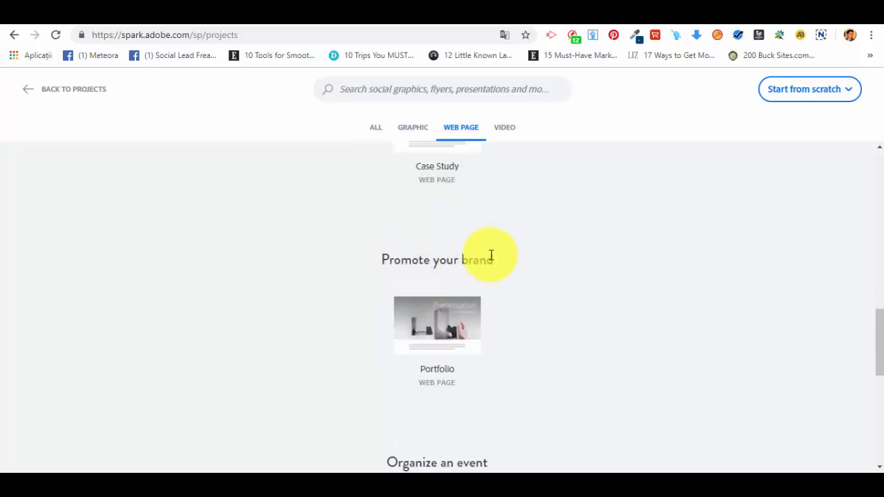
scroll(491, 257, "down", 3)
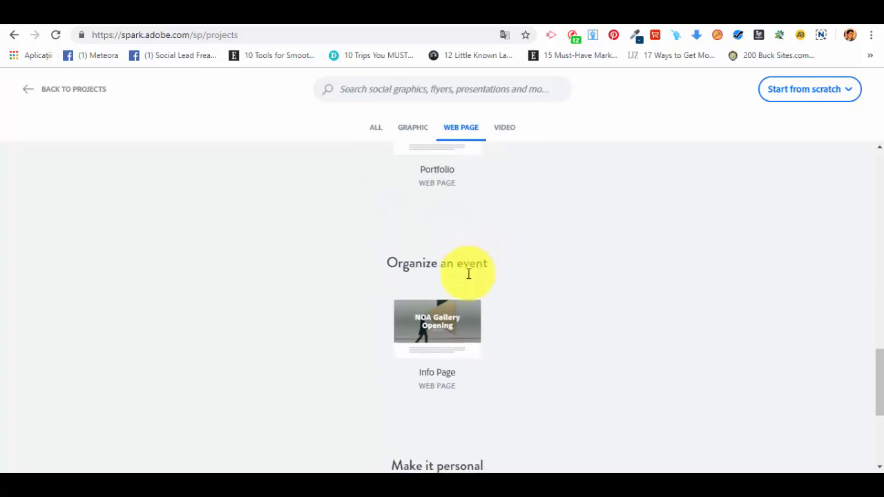
scroll(468, 267, "down", 3)
scroll(456, 276, "down", 3)
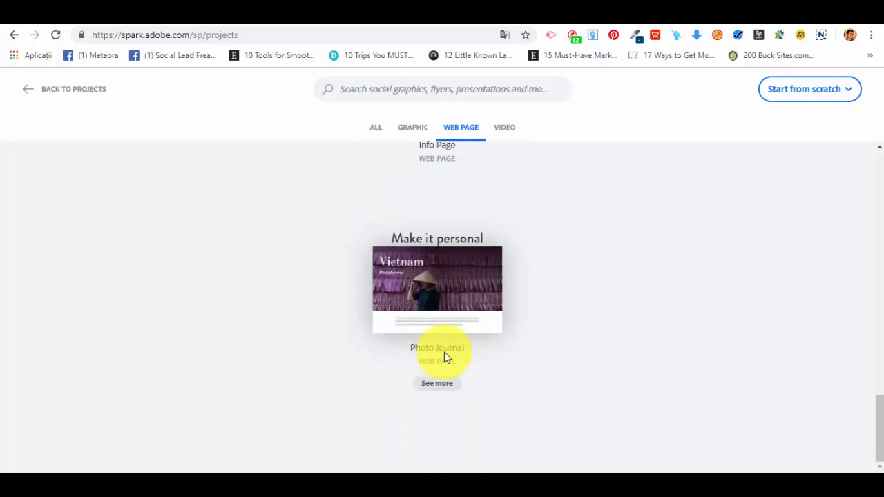
scroll(444, 352, "up", 3)
scroll(442, 349, "up", 3)
scroll(443, 348, "up", 2)
scroll(581, 368, "up", 3)
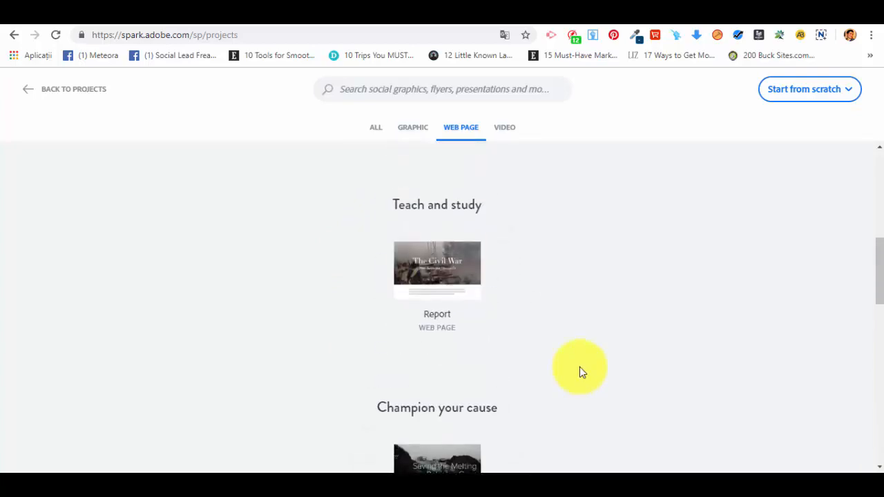
scroll(580, 367, "up", 3)
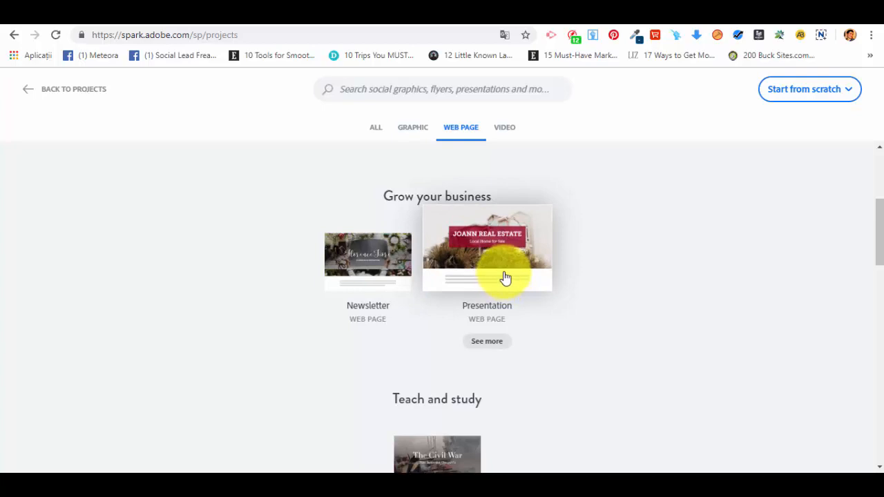
mouse_move(487, 262)
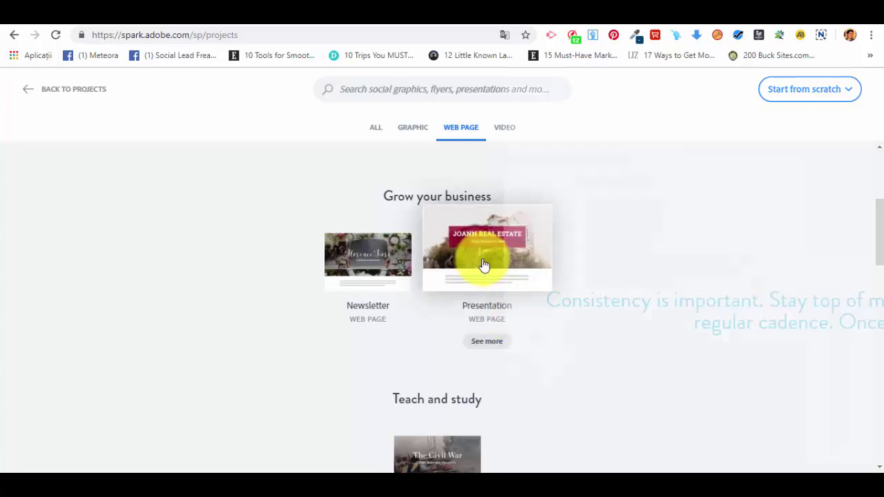
Create a page from the Presentation template and apply the Vintage theme
left_click(484, 264)
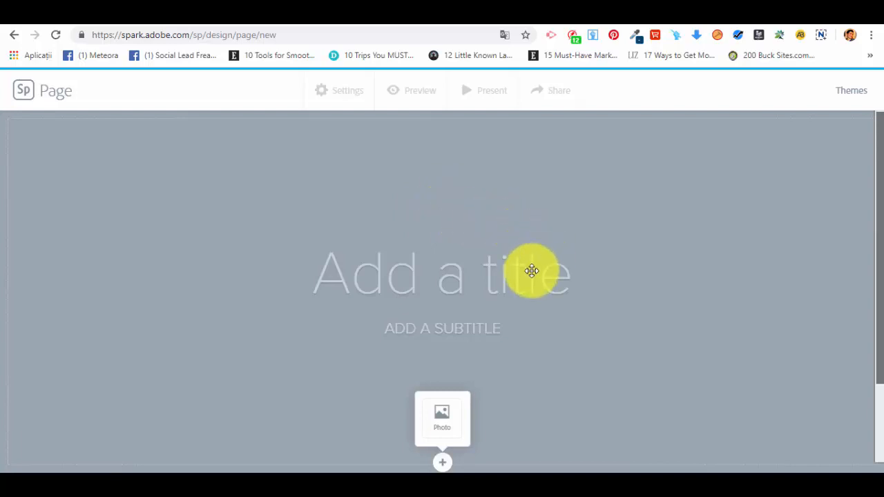
left_click(852, 90)
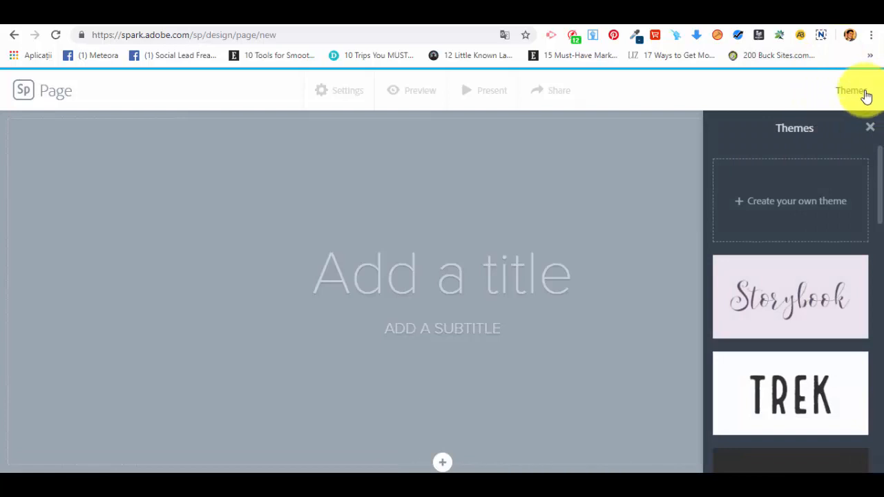
scroll(813, 180, "down", 2)
scroll(814, 183, "down", 1)
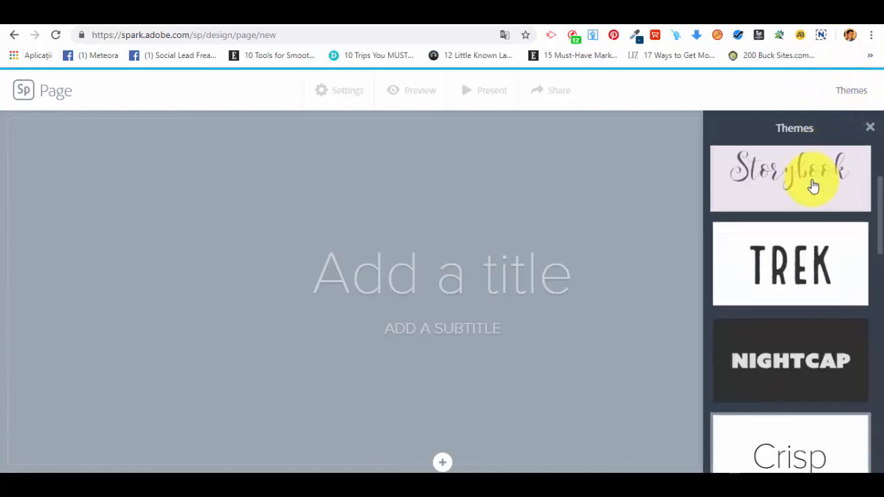
scroll(814, 188, "up", 3)
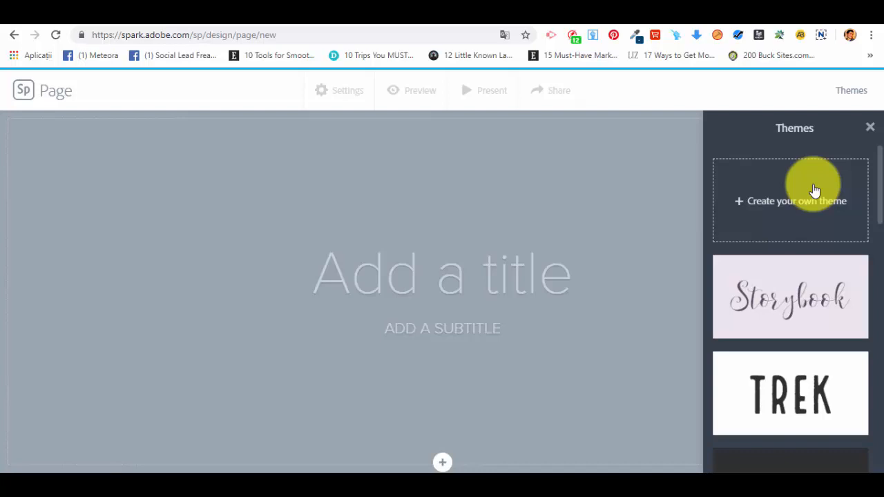
scroll(815, 200, "down", 3)
scroll(834, 256, "down", 3)
scroll(829, 276, "down", 2)
left_click(829, 299)
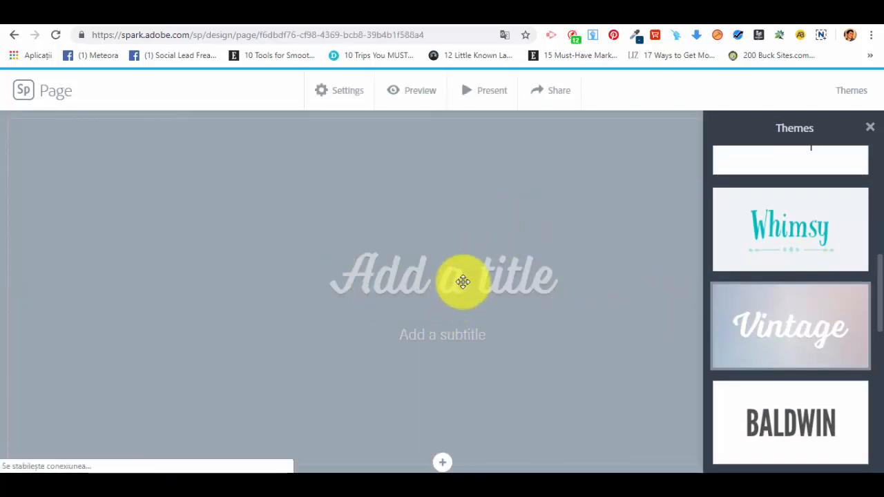
Enter 'Example' as the page title and begin the 'Subexample' subtitle
left_click(449, 277)
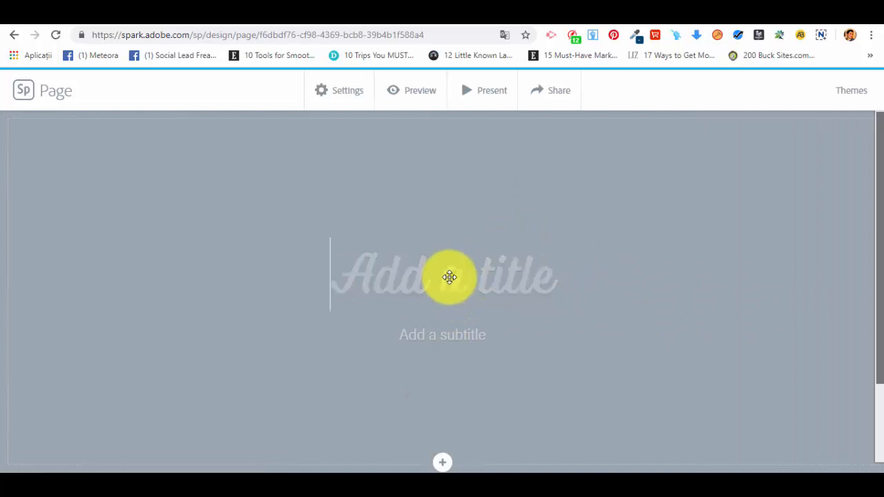
type("Exa")
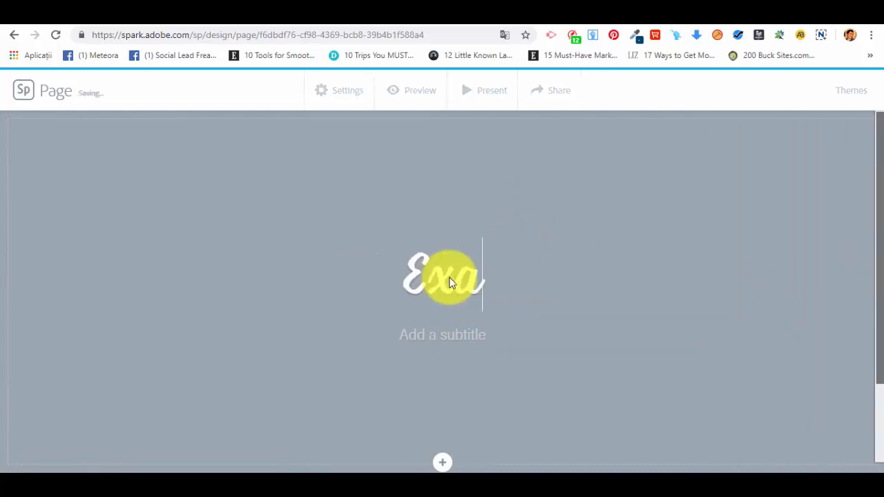
type("mple")
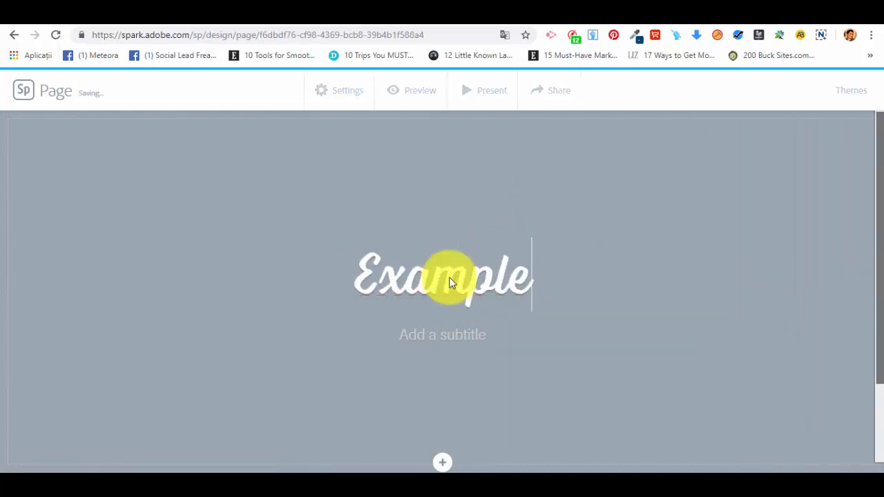
key("alt+f")
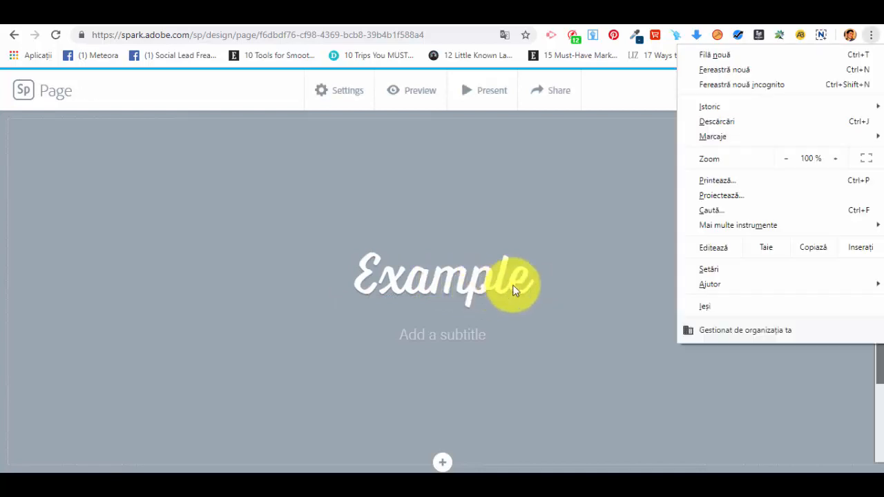
left_click(518, 280)
left_click(465, 335)
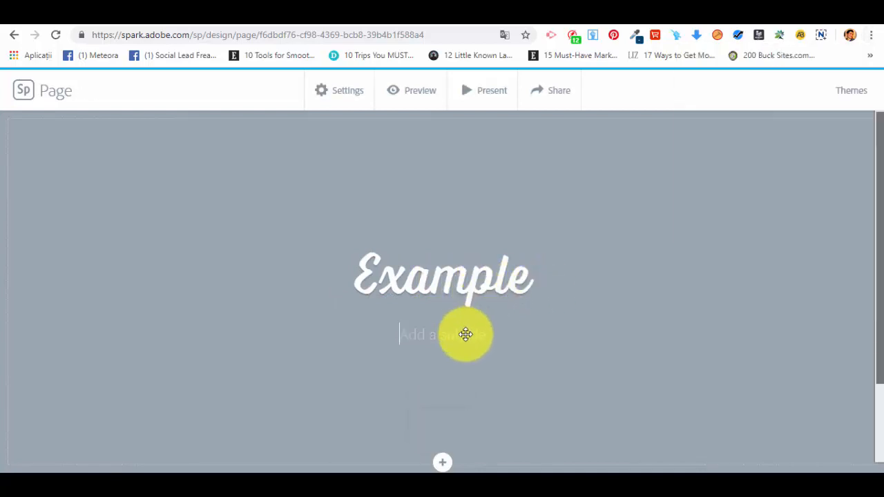
type("Sub")
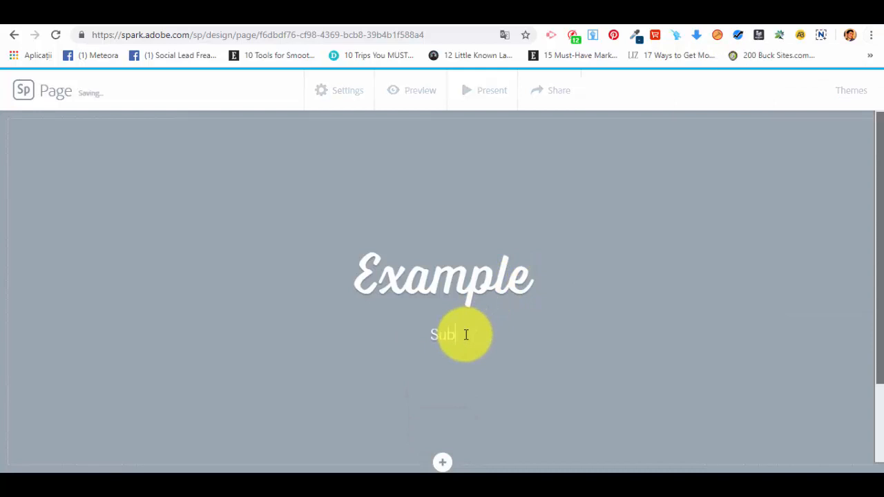
type("example")
scroll(545, 249, "down", 2)
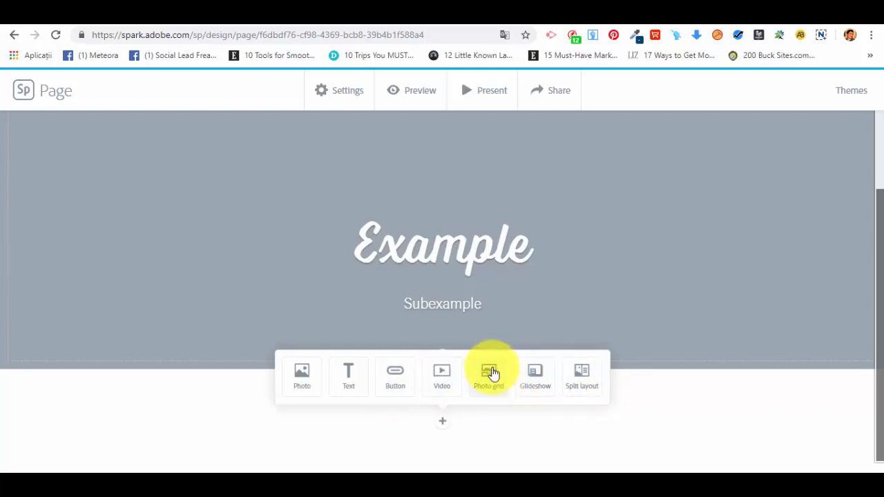
Add a photo grid and search the free photos for 'office'
left_click(492, 373)
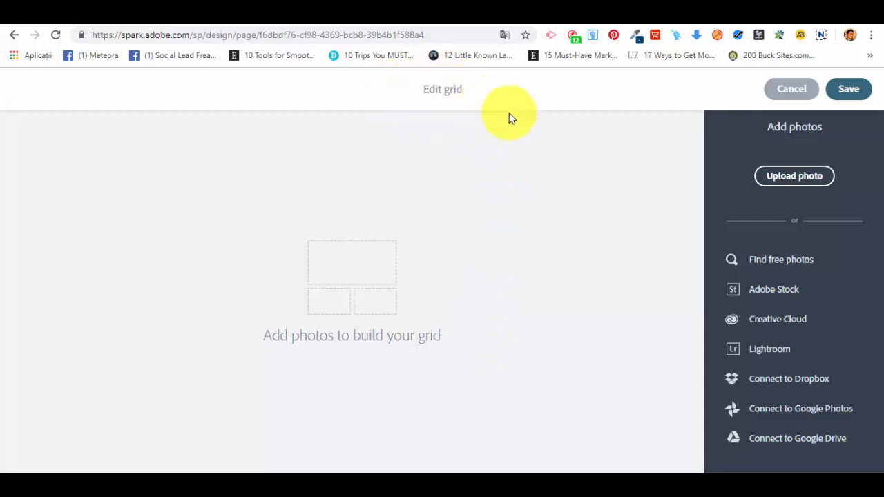
left_click(794, 260)
type("office")
key("Return")
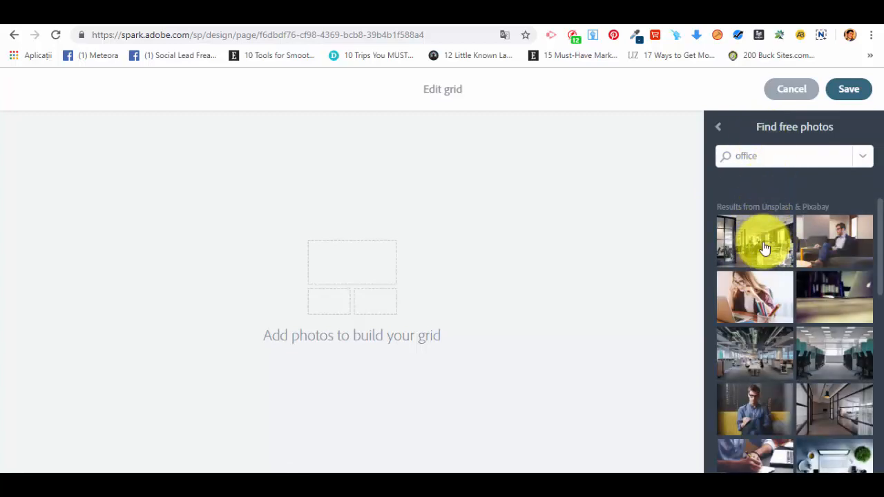
Fill the grid with the open office, man-on-couch, woman-with-pencils and laptop office photos
left_click(829, 246)
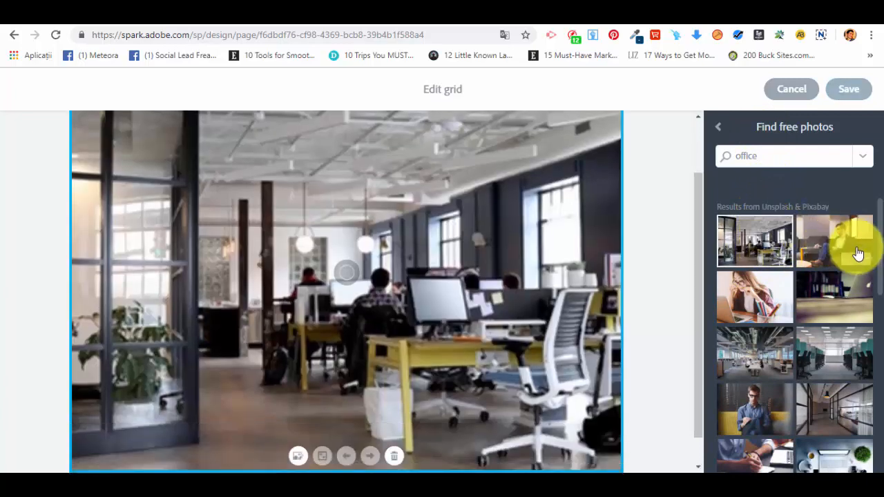
left_click(829, 242)
left_click(832, 311)
left_click(833, 311)
left_click(726, 246)
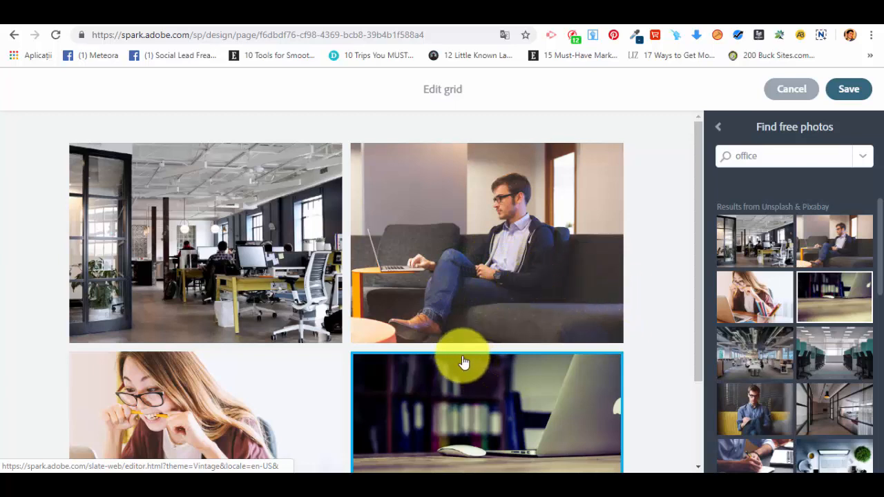
Make the sofa and open-office photos full width and add the man-with-notebook photo
left_click(407, 248)
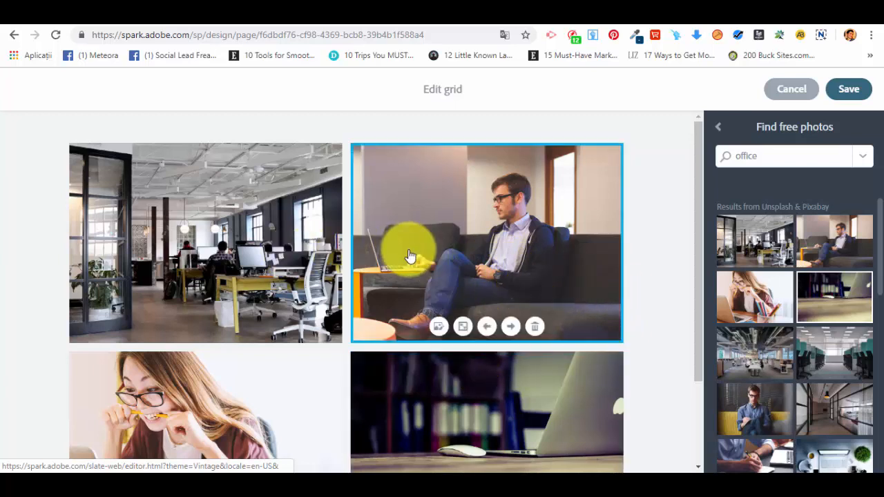
left_click(464, 327)
scroll(460, 350, "up", 2)
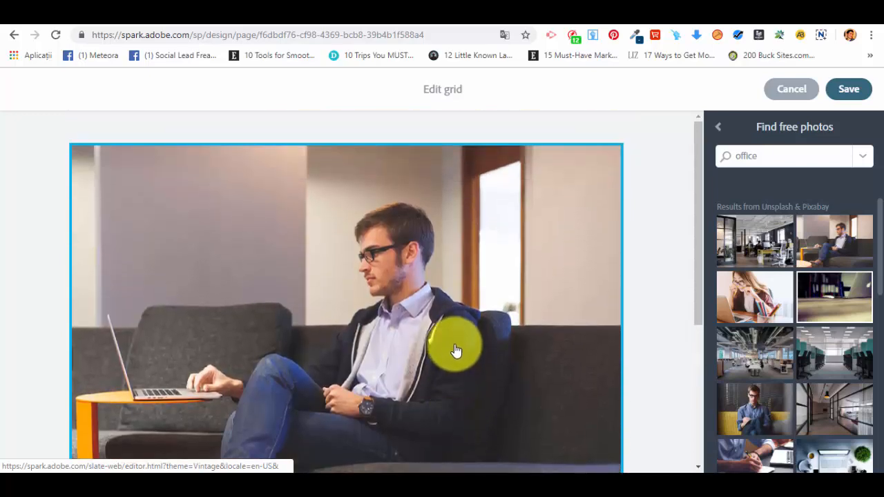
scroll(455, 351, "down", 3)
scroll(456, 350, "down", 2)
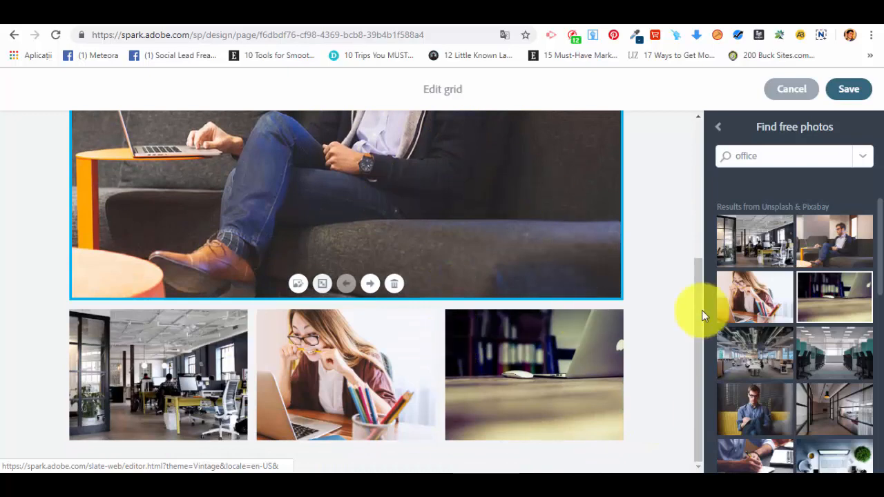
left_click(789, 422)
scroll(525, 311, "up", 5)
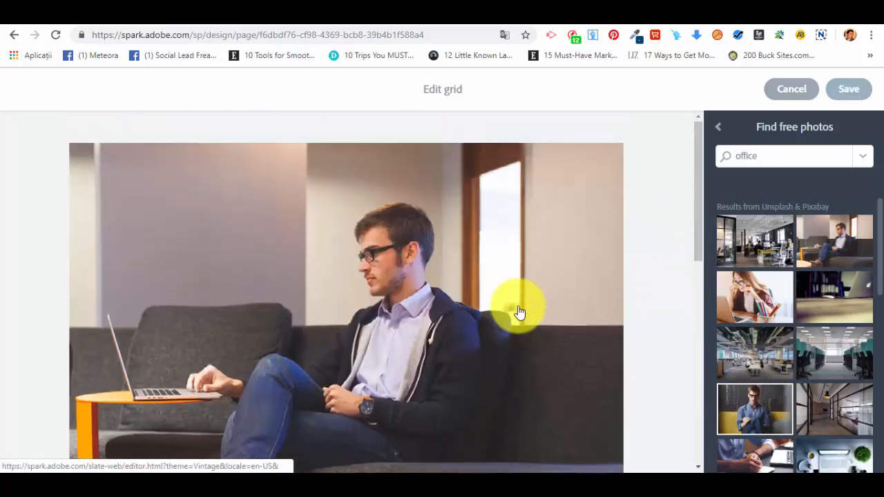
scroll(518, 317, "down", 5)
scroll(207, 263, "down", 2)
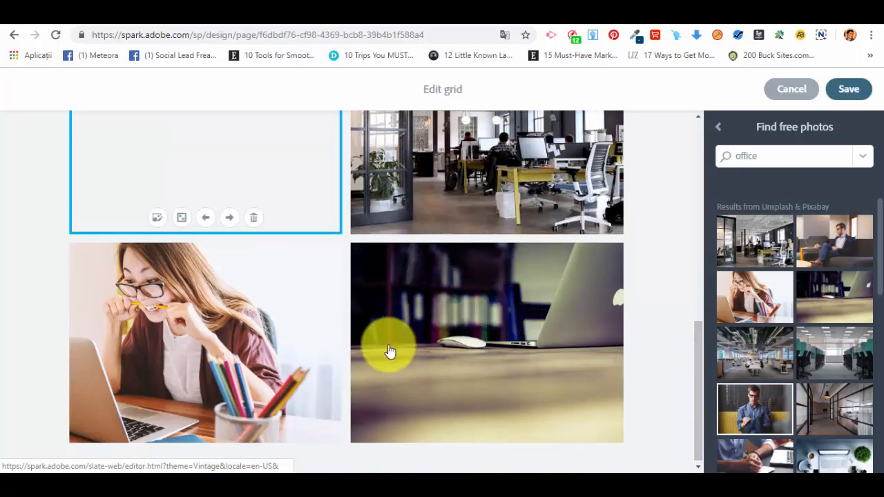
scroll(387, 345, "up", 4)
scroll(394, 304, "down", 3)
scroll(393, 304, "down", 3)
left_click(460, 239)
scroll(468, 324, "up", 3)
scroll(468, 324, "down", 3)
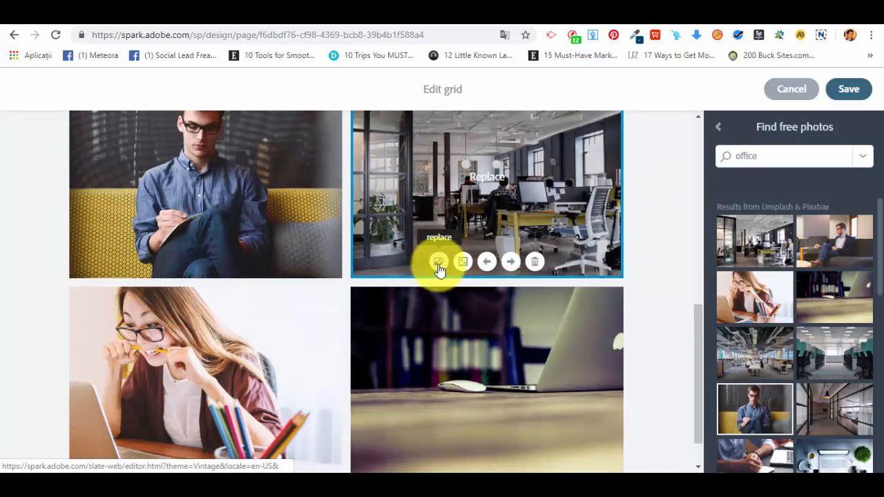
left_click(463, 261)
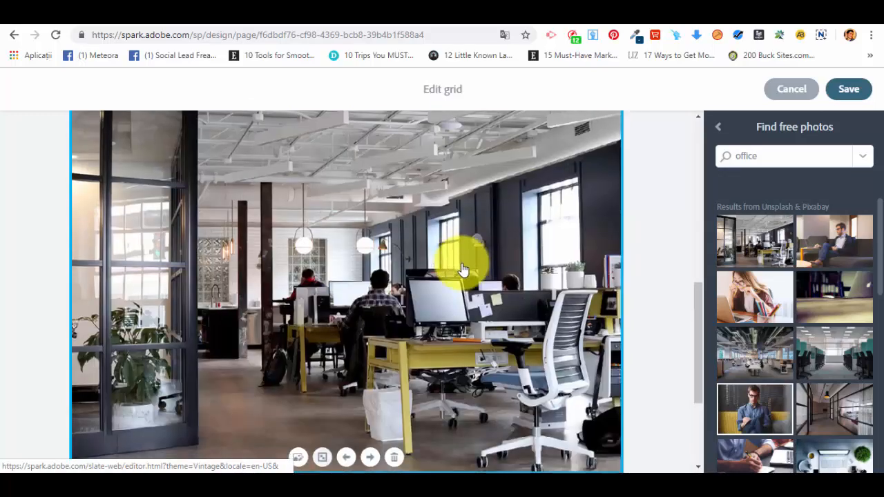
scroll(535, 356, "up", 5)
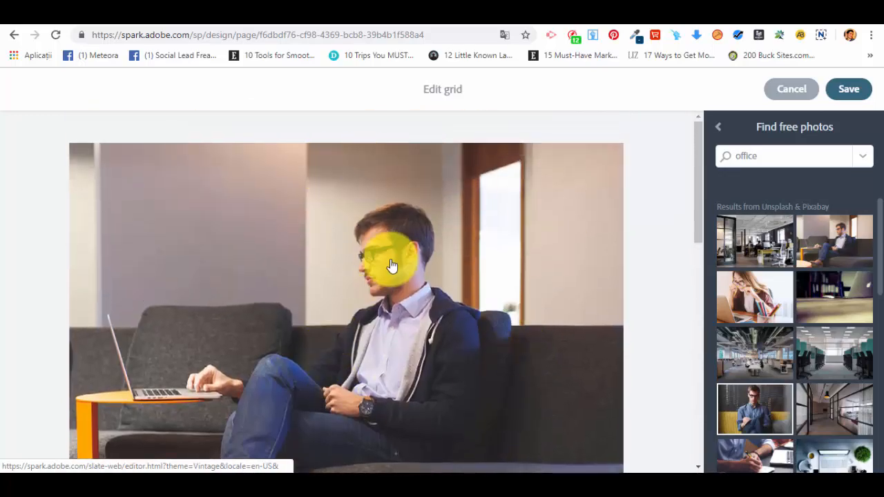
scroll(396, 272, "down", 3)
scroll(396, 272, "down", 5)
scroll(396, 271, "down", 3)
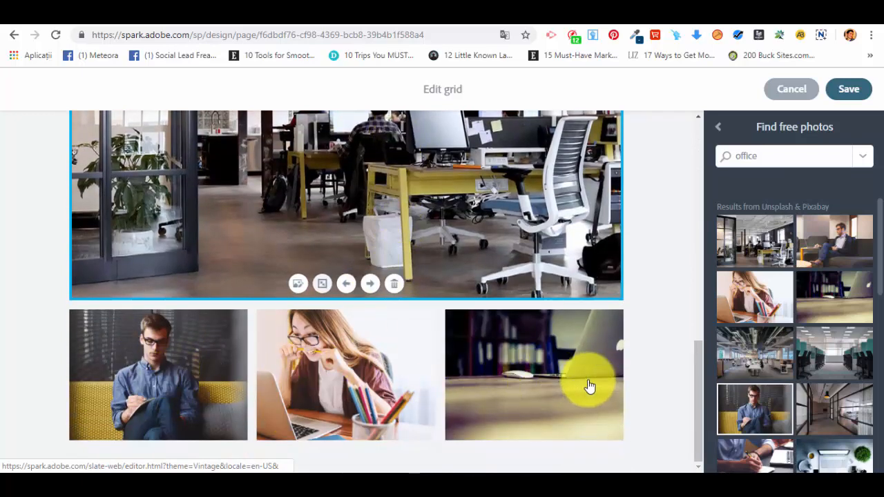
scroll(556, 373, "up", 5)
scroll(556, 373, "up", 5)
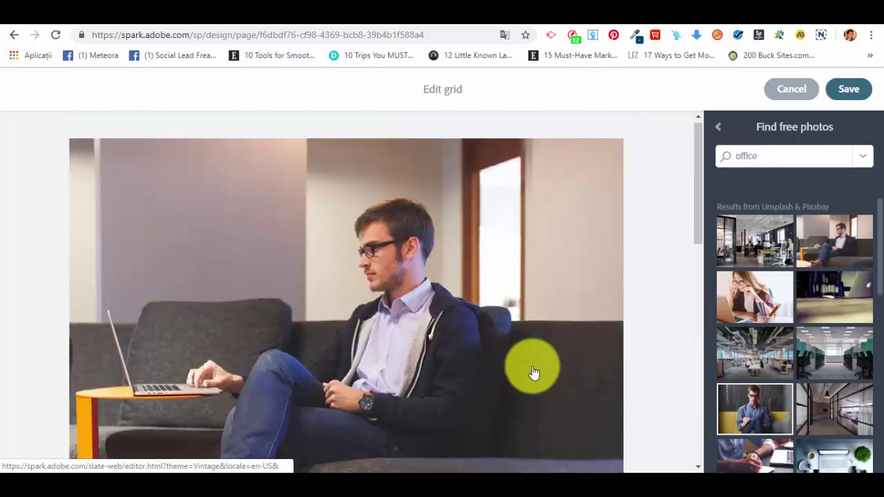
left_click(855, 91)
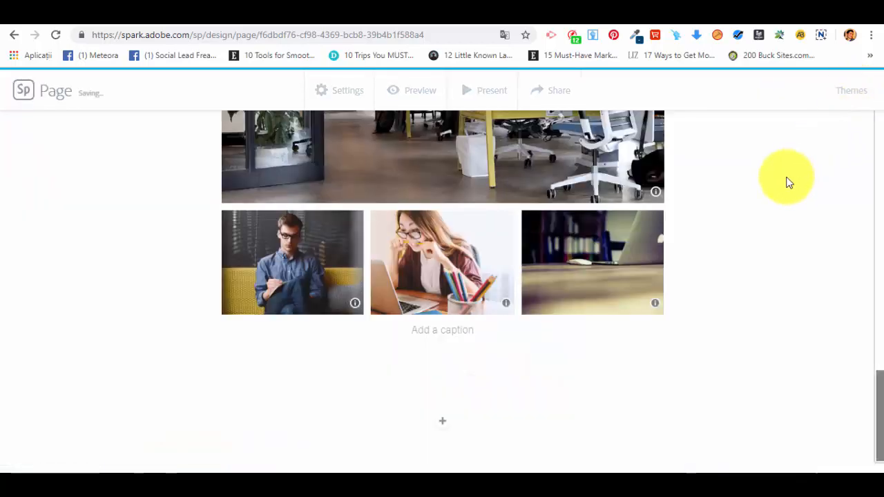
scroll(786, 186, "up", 5)
scroll(786, 195, "up", 5)
scroll(781, 207, "up", 3)
scroll(622, 228, "down", 4)
scroll(477, 379, "down", 5)
scroll(470, 359, "down", 3)
left_click(442, 359)
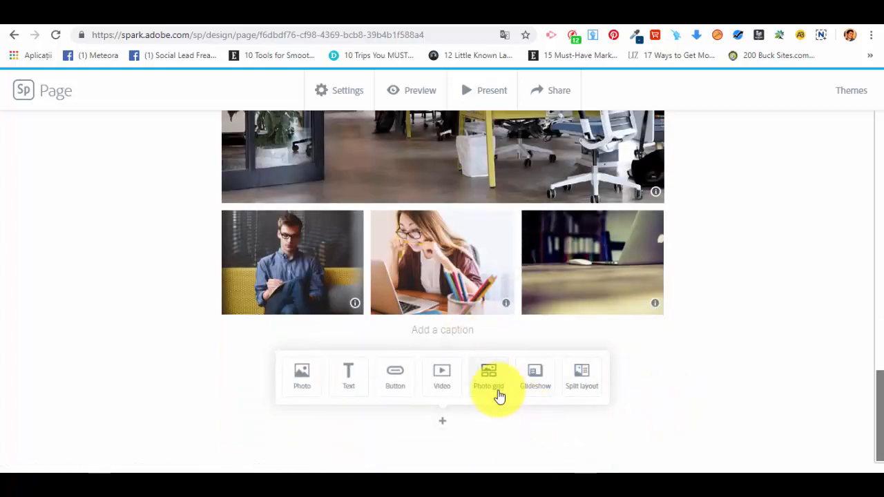
left_click(446, 373)
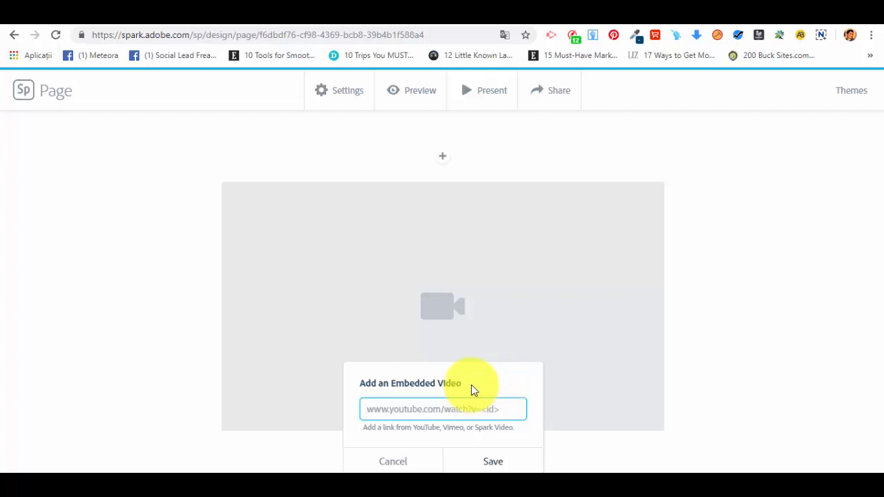
left_click(407, 464)
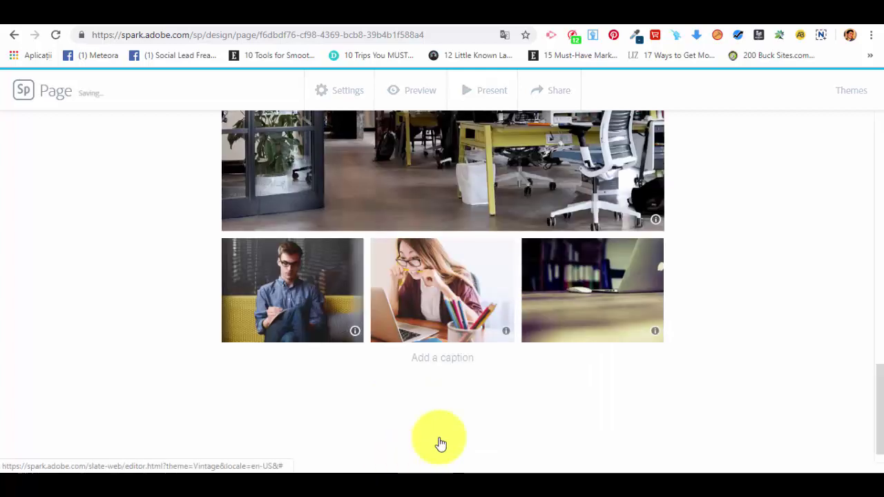
Add a glideshow with the sofa, laptop-desk and open-office photos and save it
left_click(484, 415)
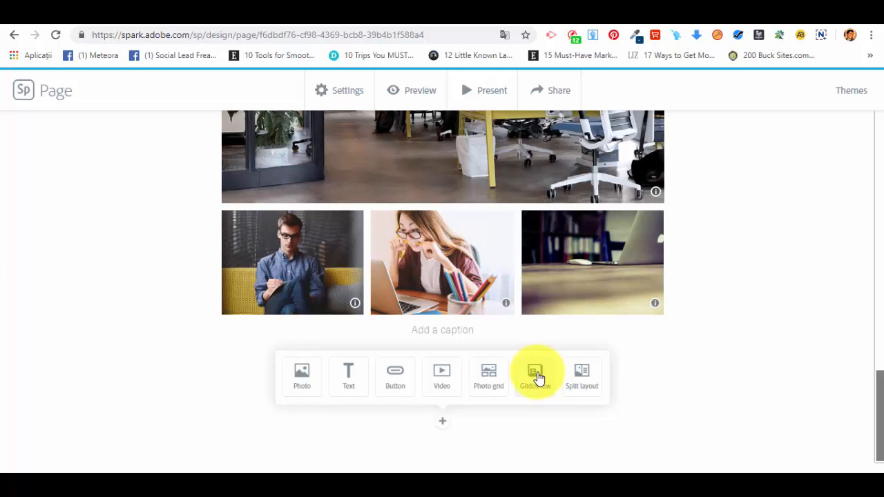
left_click(538, 377)
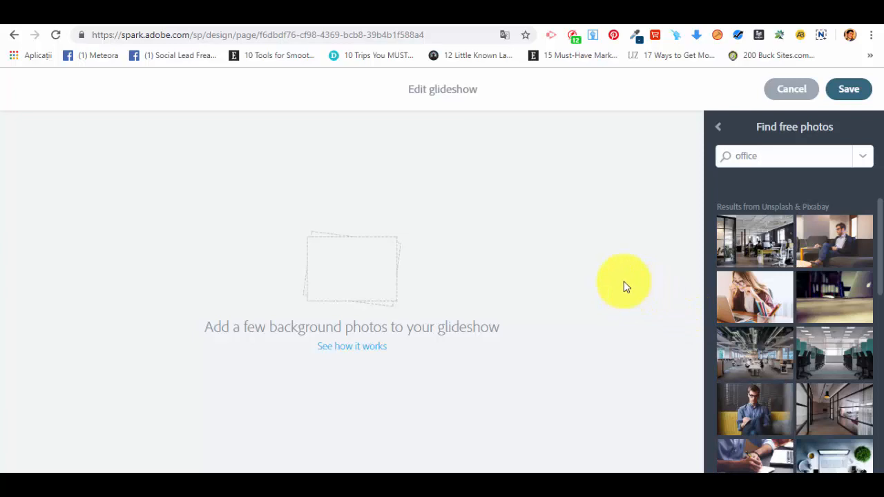
left_click(834, 241)
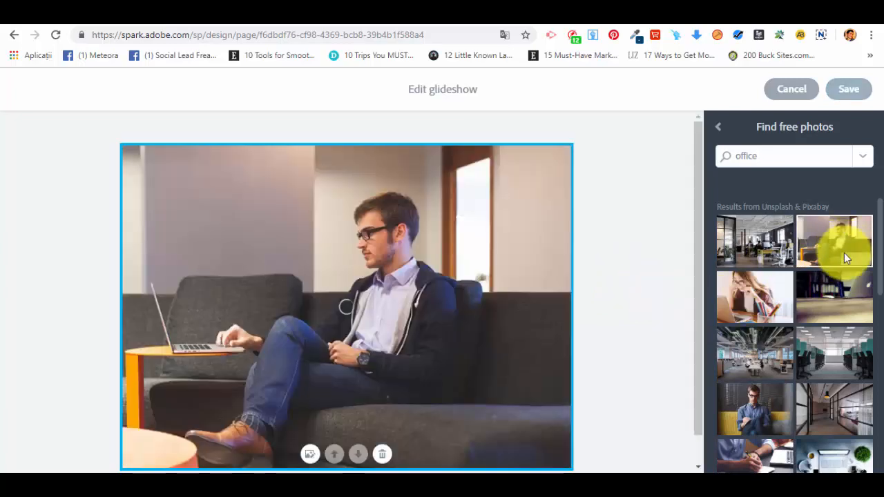
left_click(846, 303)
left_click(755, 353)
scroll(376, 276, "up", 8)
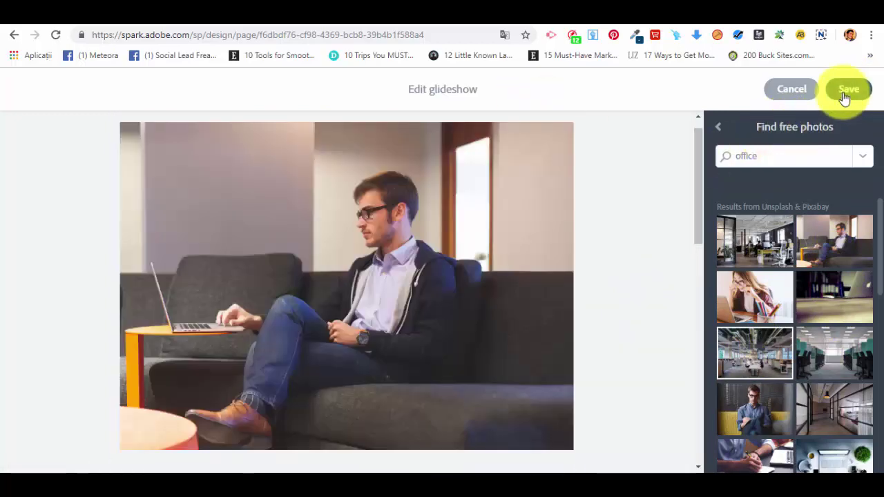
left_click(853, 89)
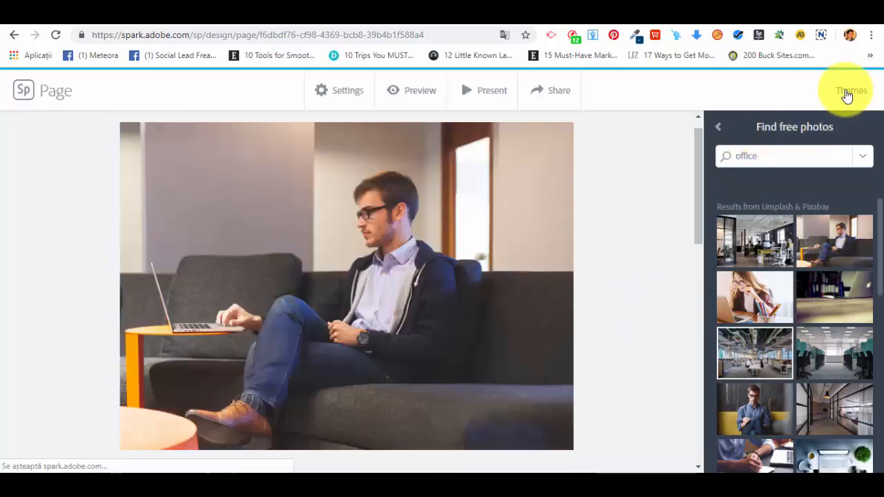
scroll(607, 256, "up", 5)
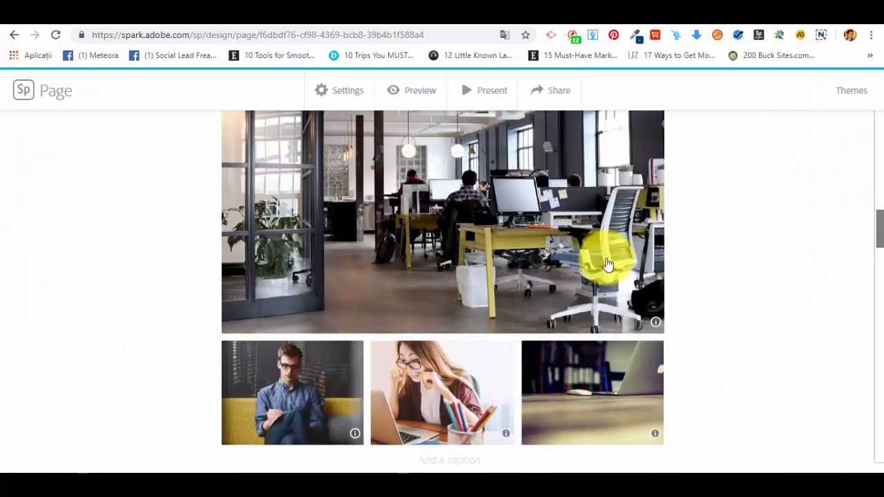
scroll(663, 314, "down", 4)
scroll(663, 315, "down", 4)
scroll(649, 311, "down", 3)
scroll(643, 309, "down", 3)
scroll(644, 309, "down", 4)
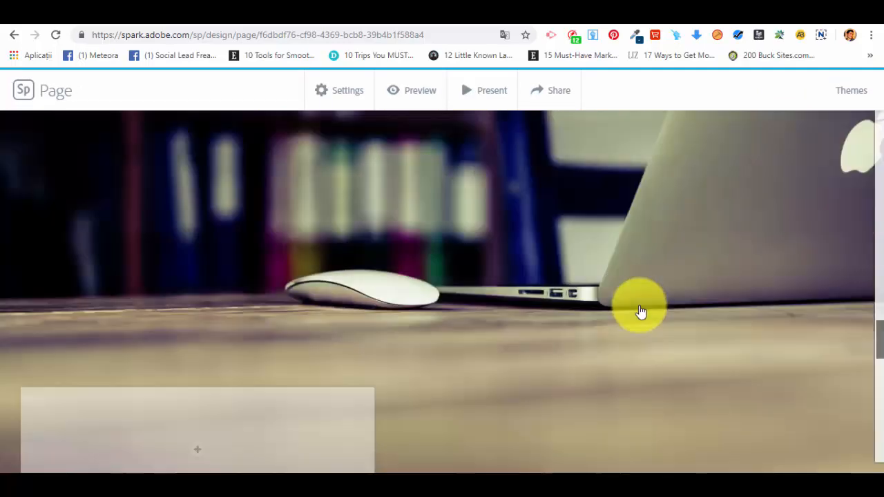
scroll(638, 315, "down", 3)
scroll(638, 314, "down", 3)
scroll(639, 314, "up", 3)
scroll(635, 314, "up", 4)
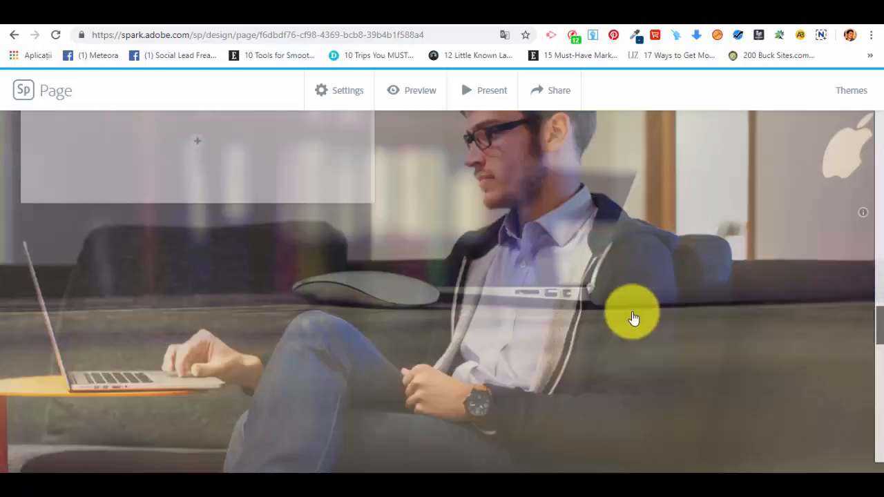
scroll(630, 317, "up", 4)
scroll(631, 317, "down", 4)
scroll(628, 322, "down", 3)
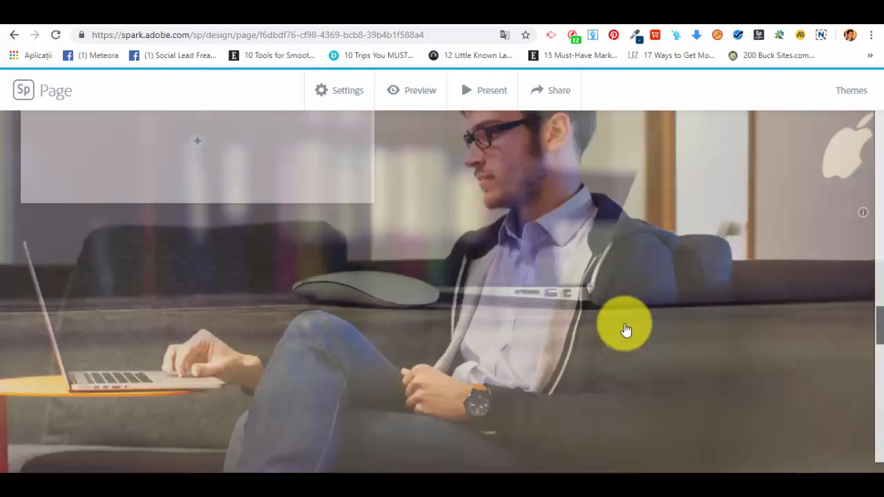
scroll(625, 328, "down", 3)
scroll(625, 329, "down", 3)
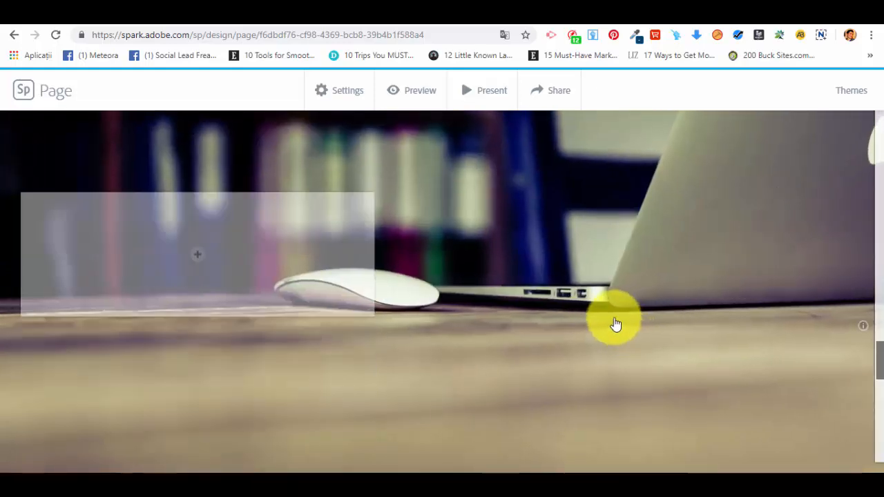
scroll(616, 324, "up", 4)
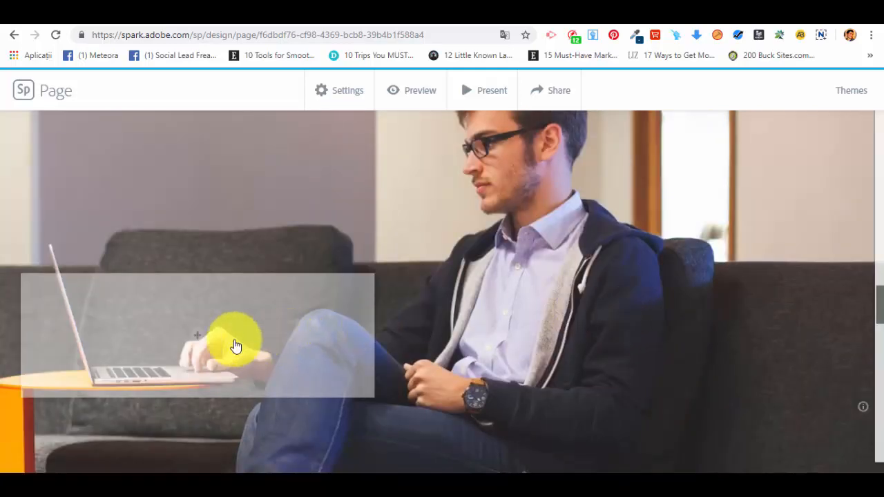
Show the Photo/Text/Button/Video choices on the man-on-sofa slide
left_click(199, 340)
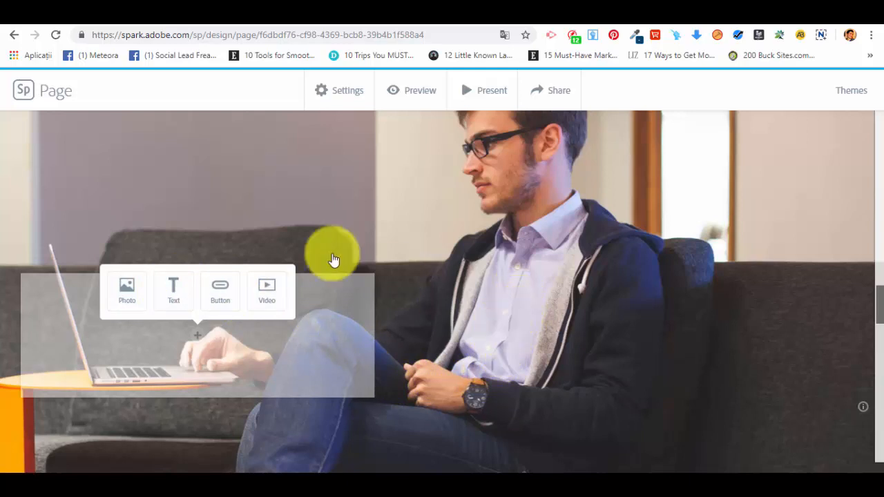
Save a centred 'Buy Now' button linking to google.com on the slide
left_click(222, 289)
type("google.com")
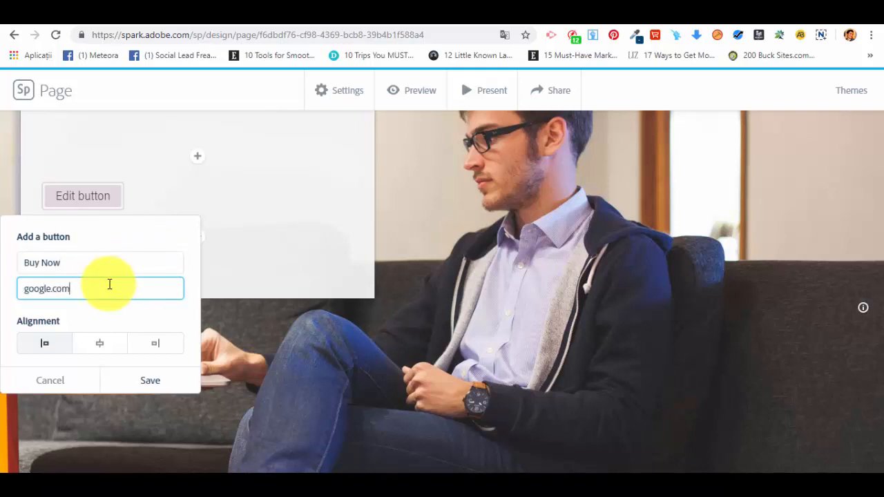
left_click(101, 346)
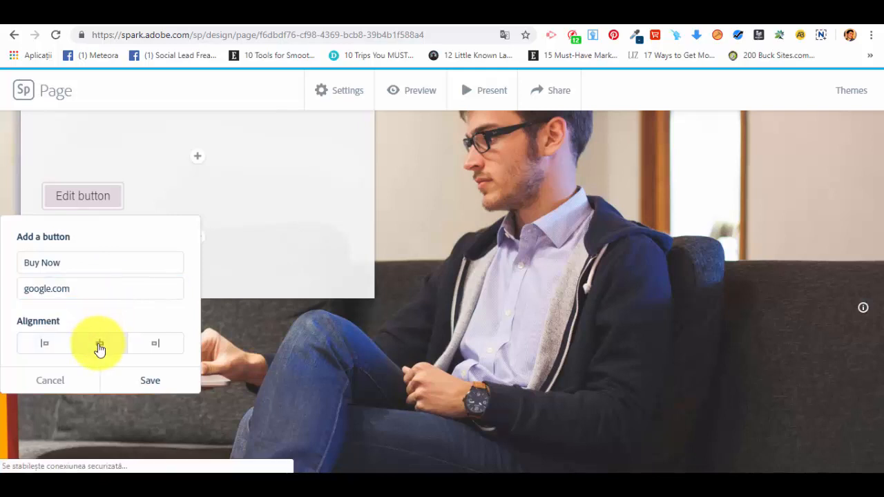
left_click(155, 343)
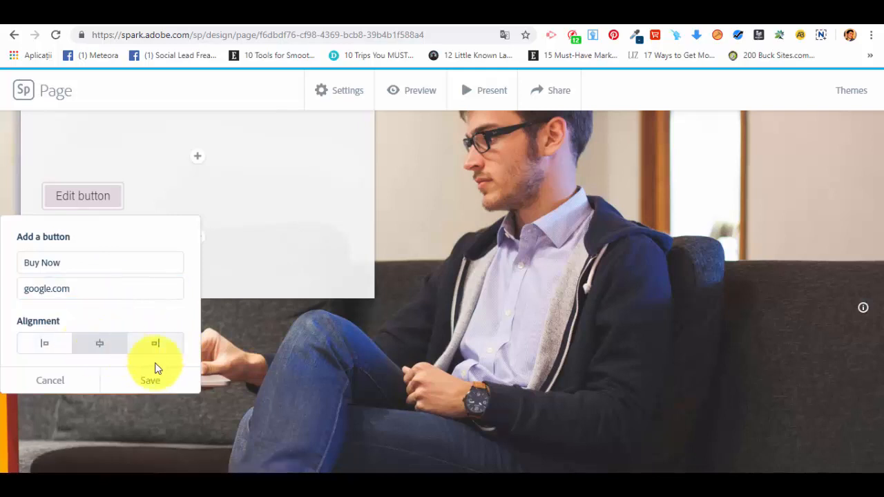
left_click(100, 343)
left_click(151, 381)
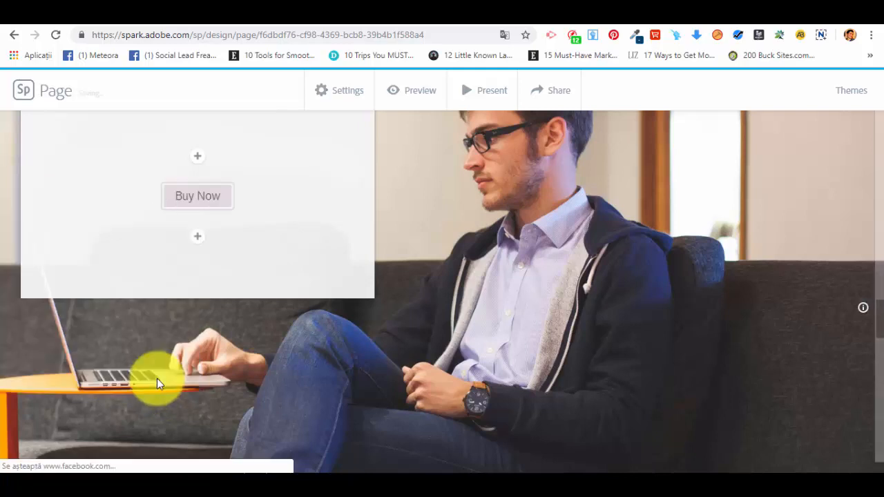
Reopen the Buy Now button's settings and keep them unchanged
left_click(195, 204)
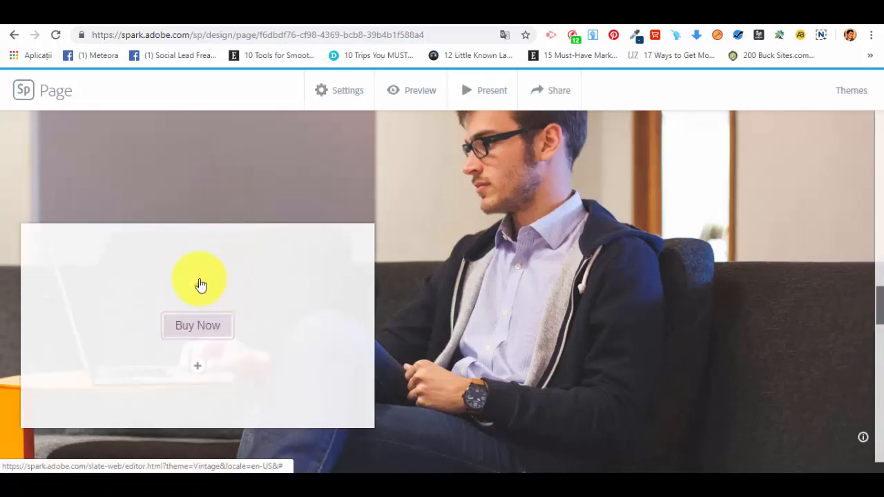
left_click(198, 365)
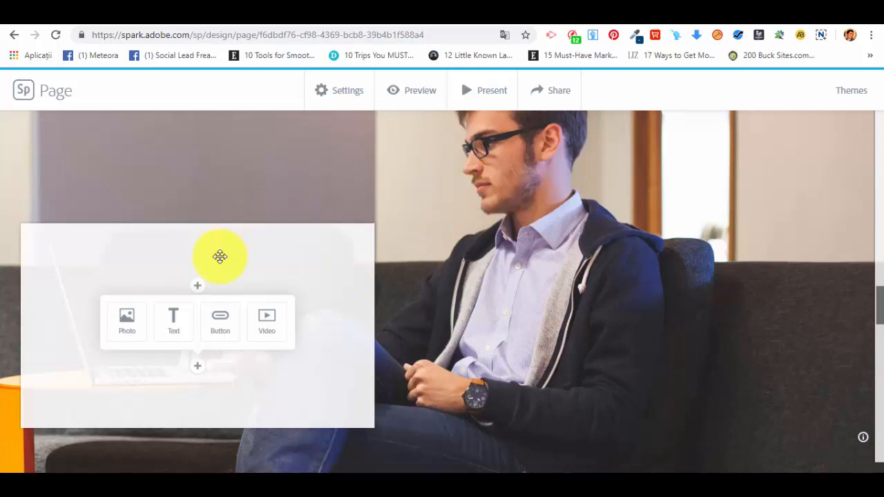
left_click(220, 320)
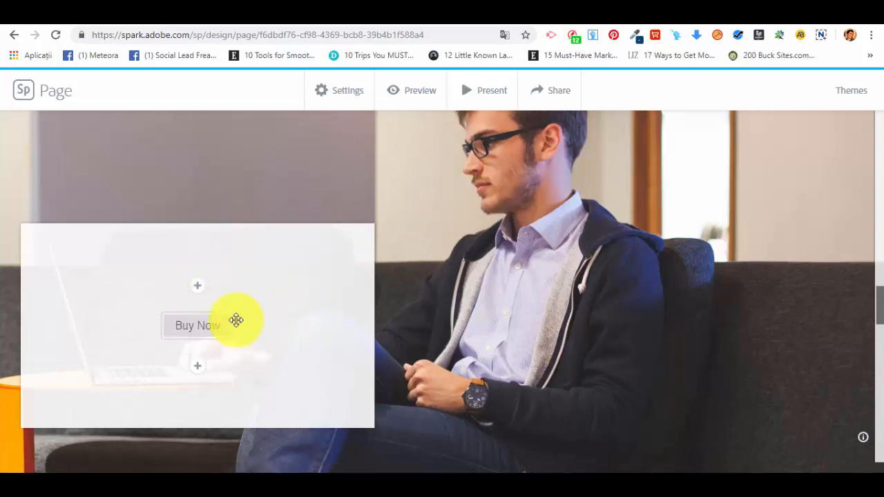
left_click(173, 282)
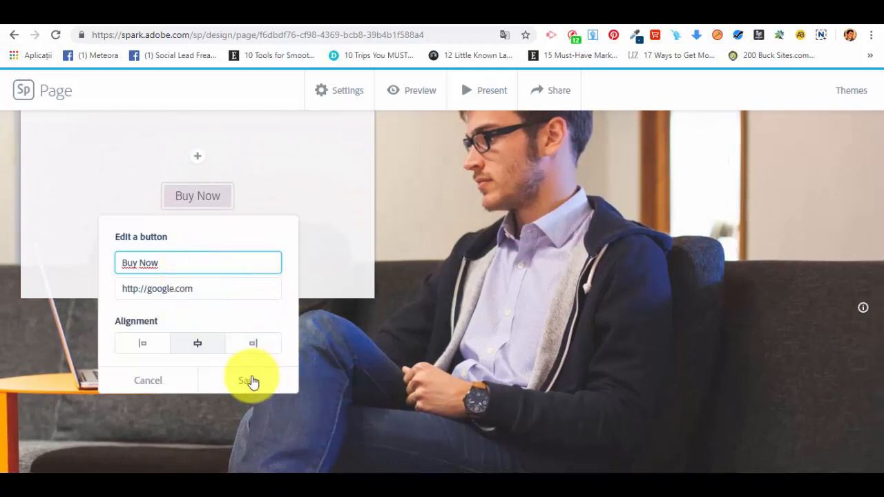
left_click(253, 381)
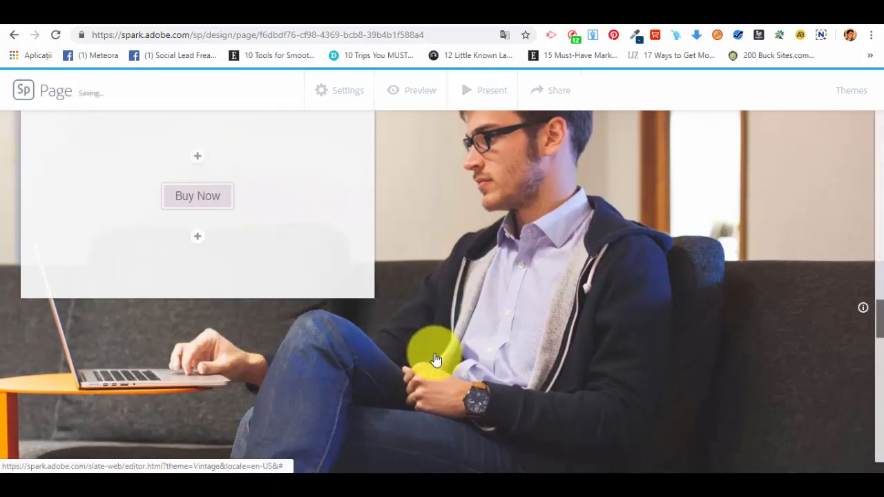
scroll(464, 228, "up", 5)
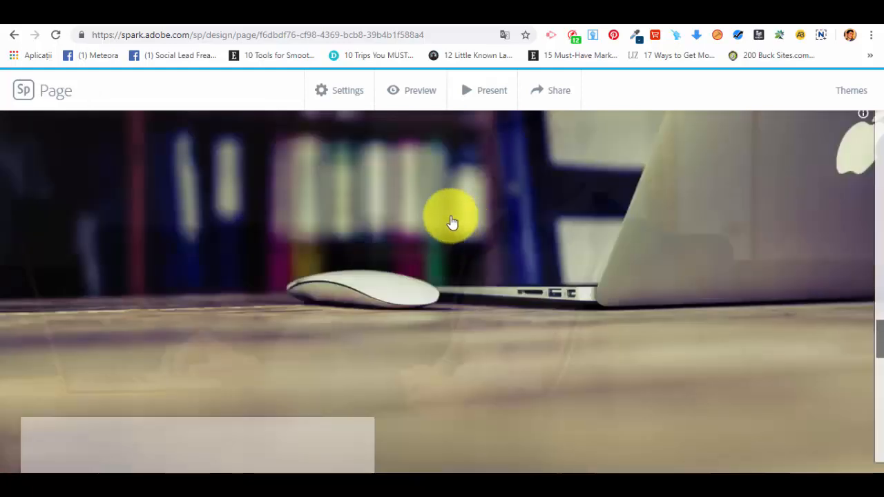
scroll(450, 223, "up", 5)
scroll(450, 223, "up", 5)
scroll(450, 224, "up", 5)
scroll(450, 223, "down", 5)
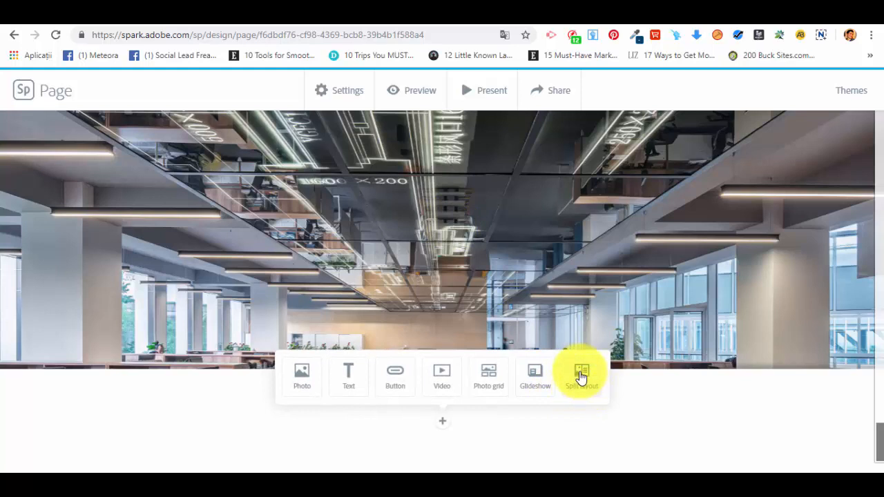
Add a split layout with the overhead laptop-on-desk photo in its left half
left_click(584, 378)
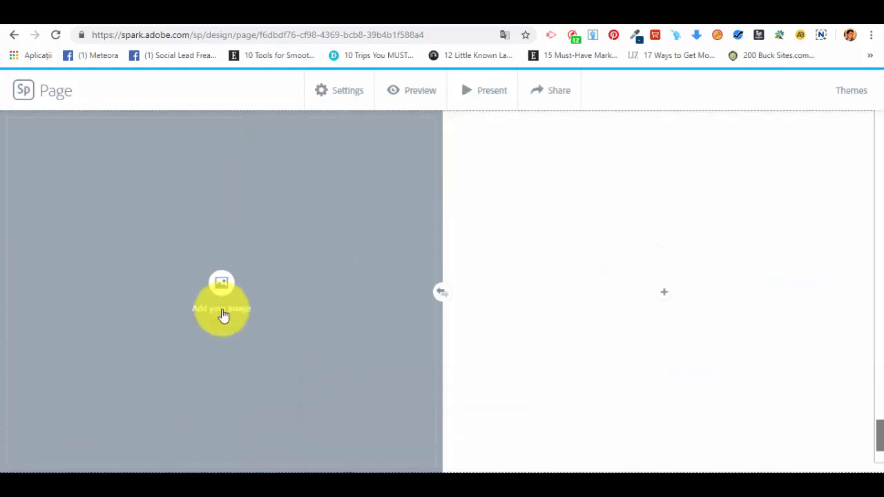
left_click(219, 282)
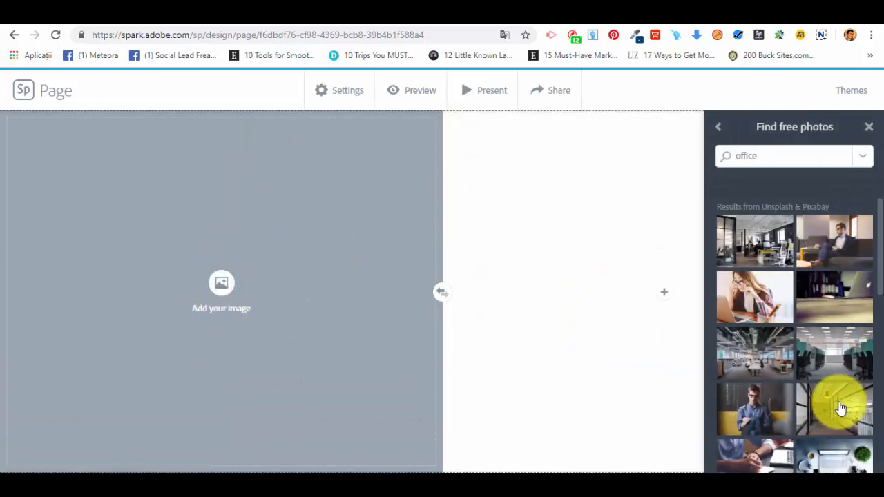
scroll(839, 380, "down", 1)
left_click(838, 324)
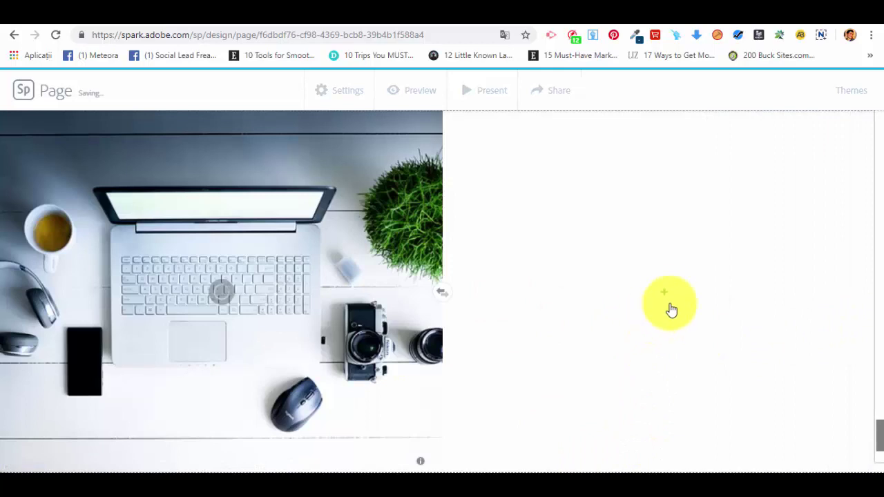
left_click(663, 293)
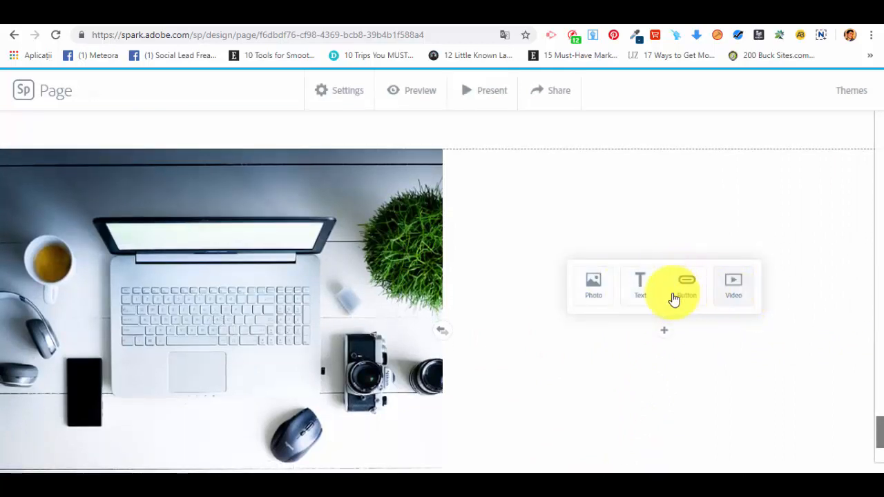
left_click(650, 287)
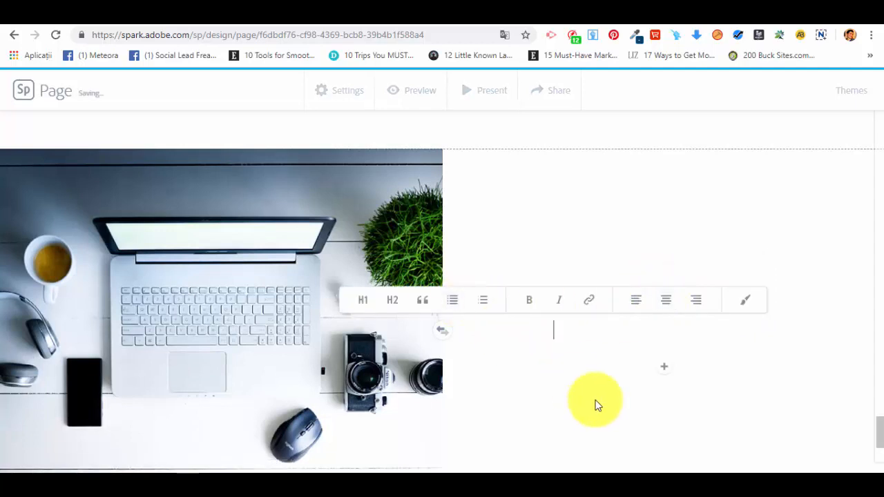
left_click(518, 370)
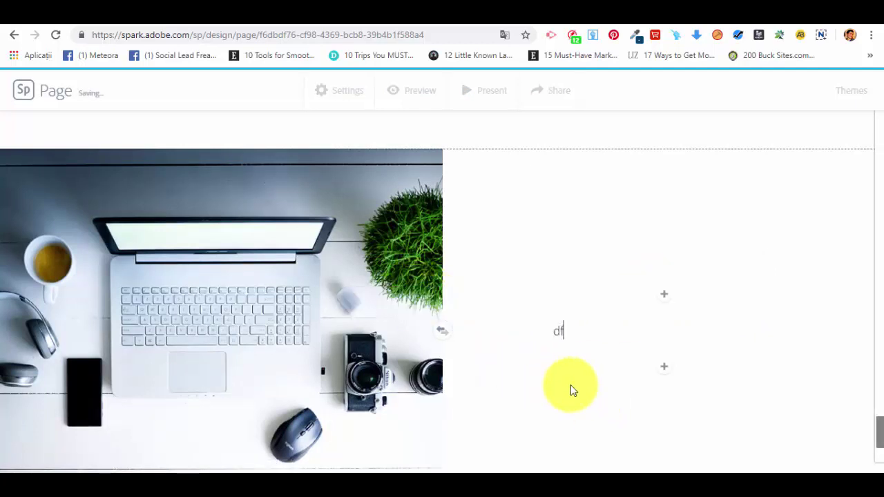
left_click(547, 323)
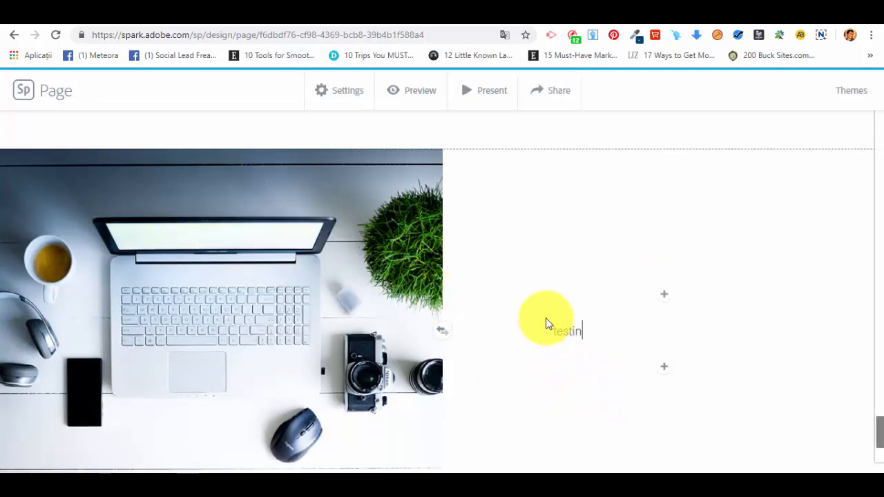
type("g 1")
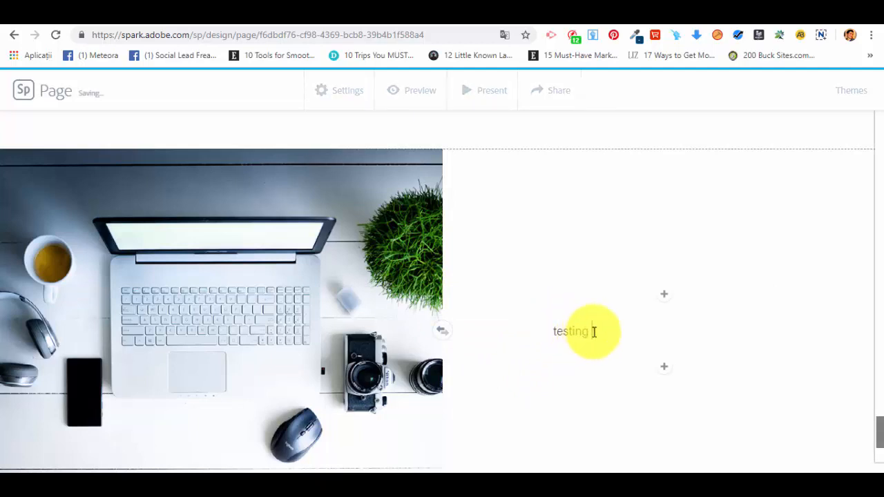
left_click_drag(596, 332, 553, 332)
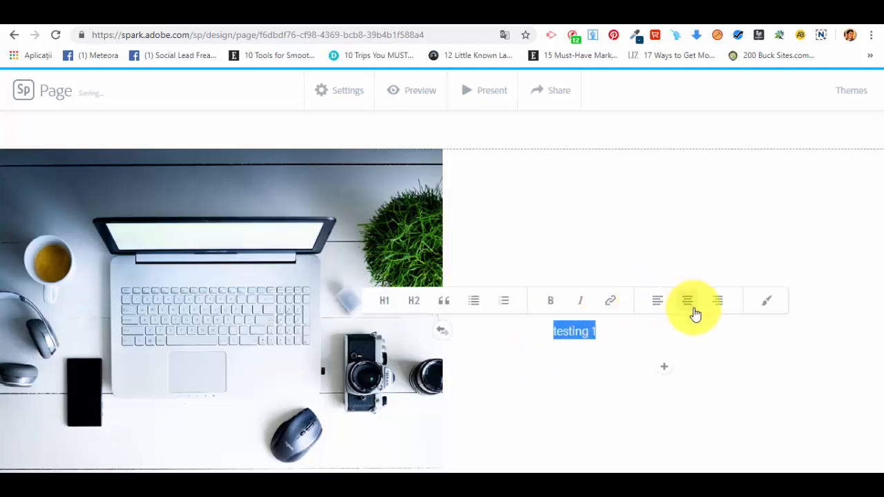
left_click(691, 304)
left_click(540, 304)
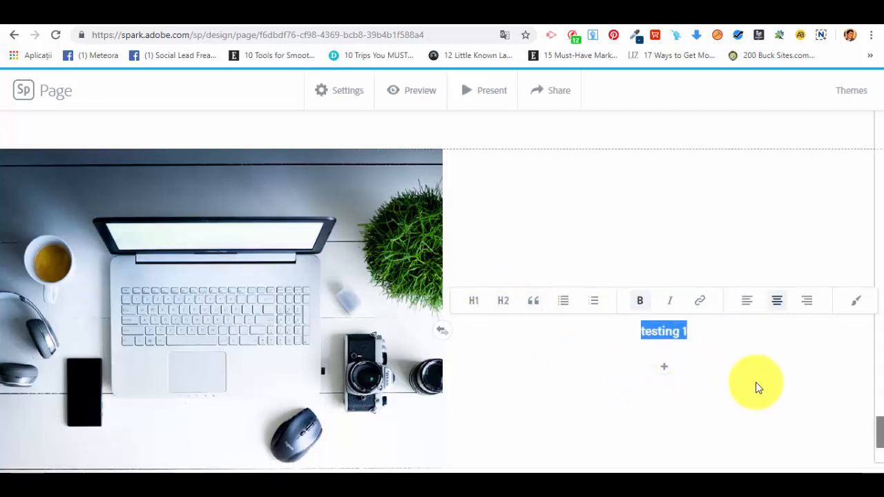
left_click(694, 332)
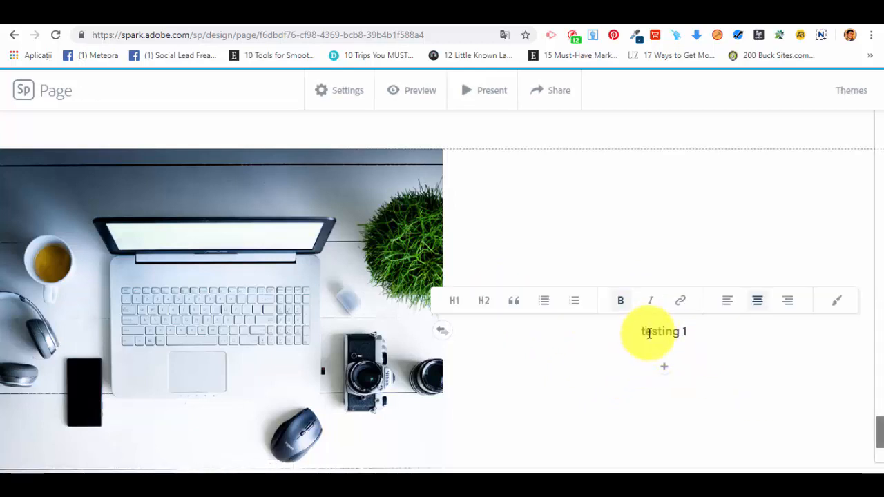
key("BackSpace")
scroll(805, 366, "down", 1)
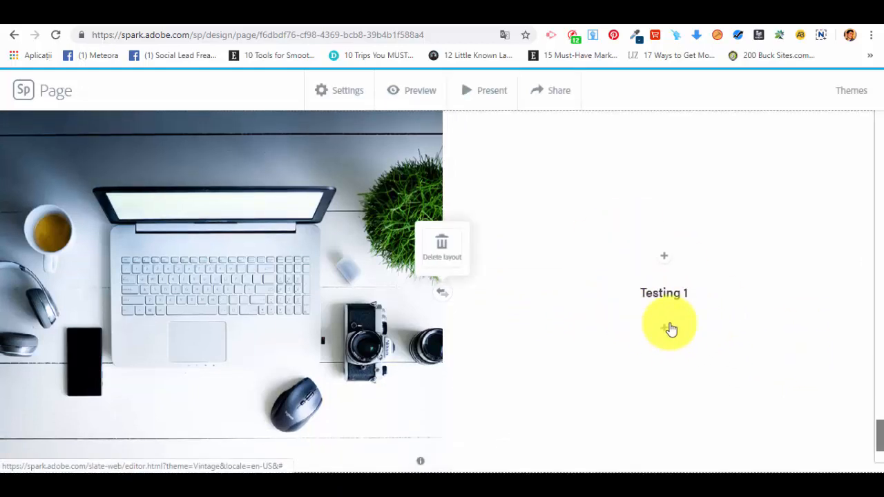
scroll(663, 314, "up", 3)
scroll(663, 314, "down", 3)
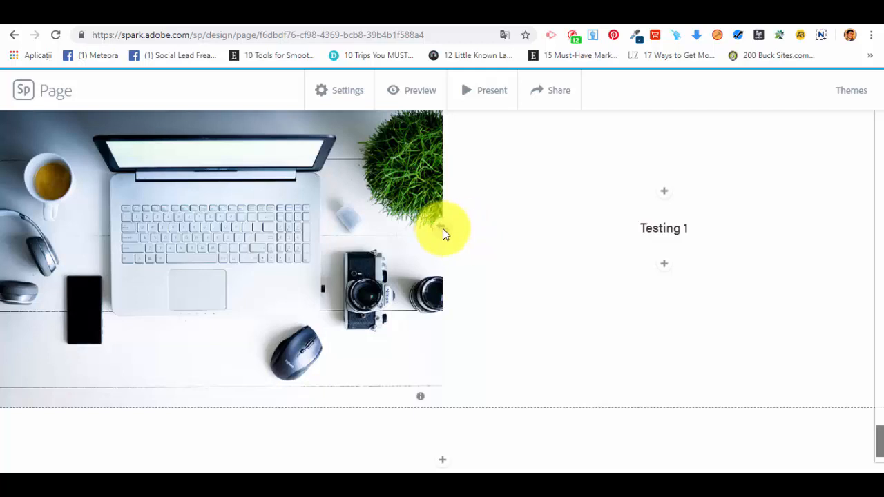
left_click(444, 229)
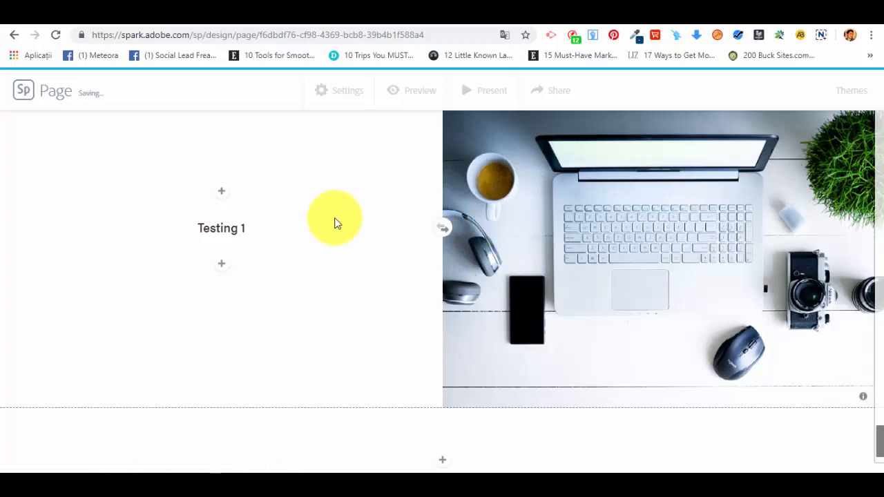
scroll(409, 239, "up", 3)
scroll(409, 239, "down", 3)
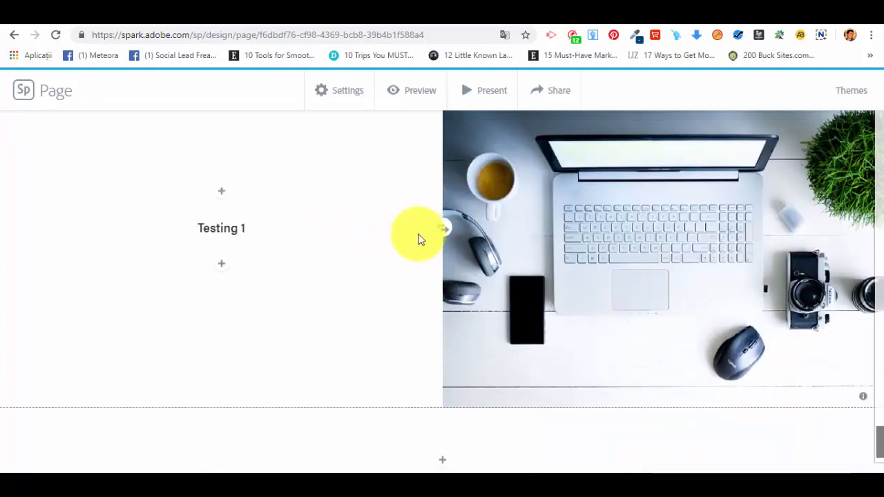
scroll(584, 316, "up", 1)
scroll(584, 316, "up", 3)
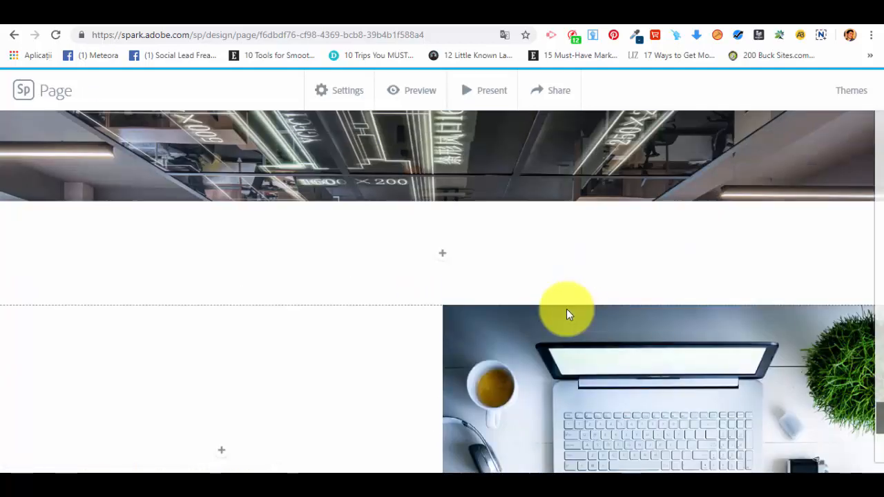
scroll(566, 309, "down", 2)
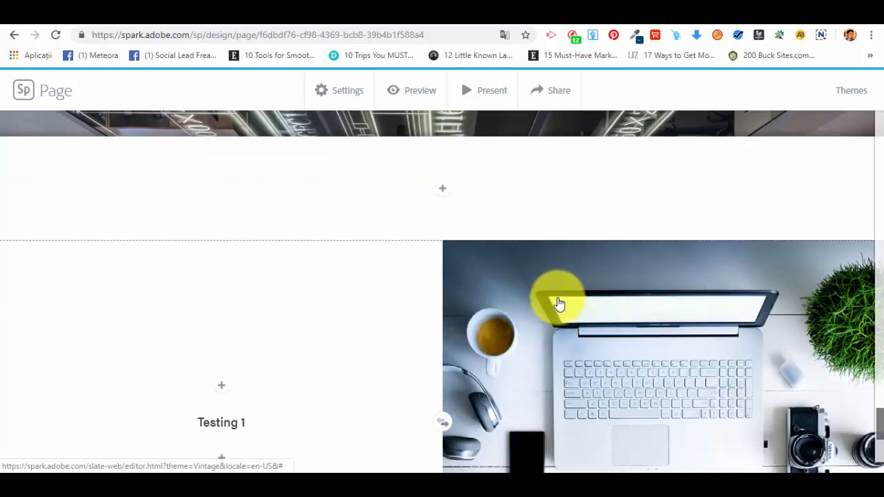
scroll(559, 304, "up", 3)
scroll(511, 207, "up", 2)
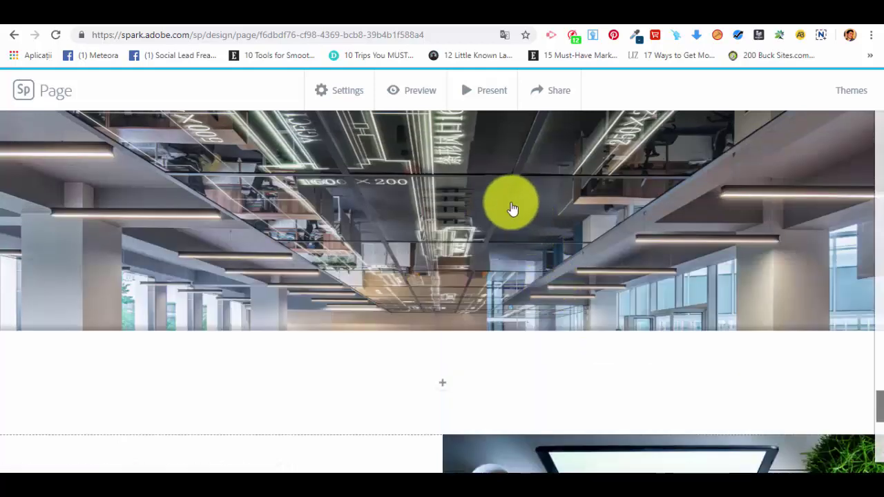
left_click(412, 95)
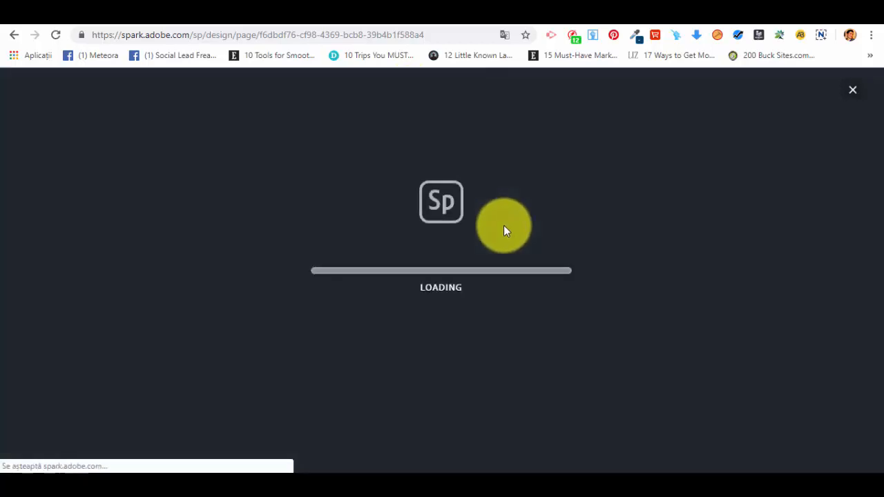
scroll(529, 251, "up", 10)
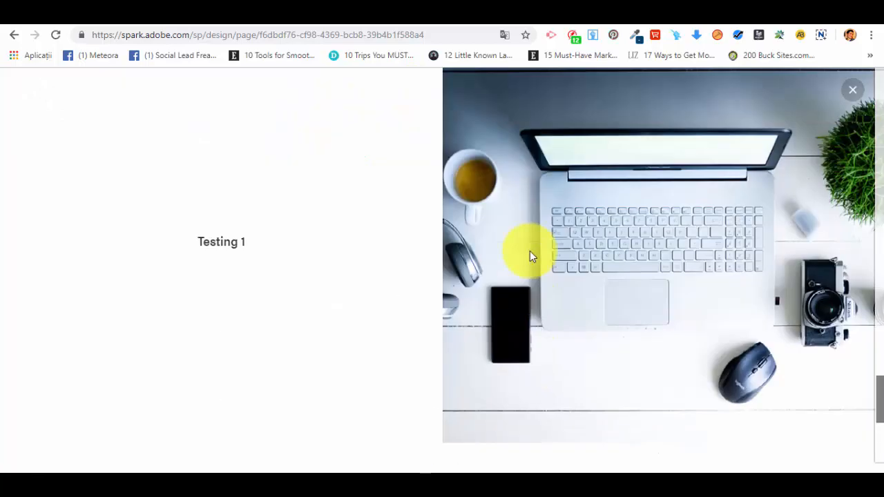
scroll(693, 277, "down", 5)
mouse_move(872, 386)
left_mouse_down()
mouse_move(872, 181)
mouse_move(856, 83)
left_mouse_up()
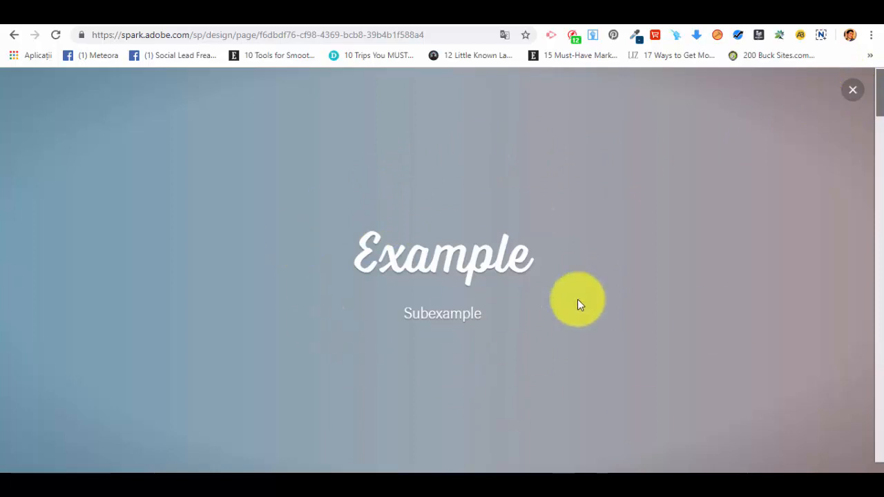
scroll(577, 303, "down", 3)
scroll(494, 263, "down", 5)
scroll(511, 260, "down", 3)
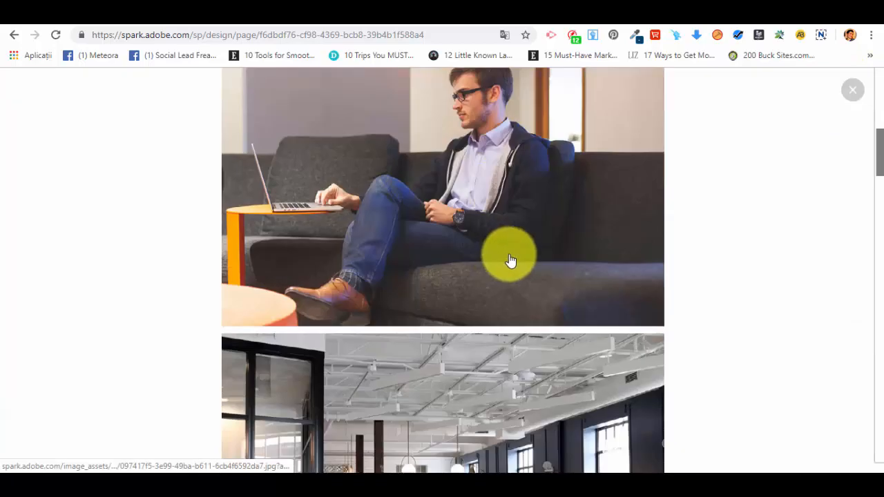
scroll(511, 261, "down", 4)
scroll(511, 261, "down", 4)
scroll(407, 124, "down", 1)
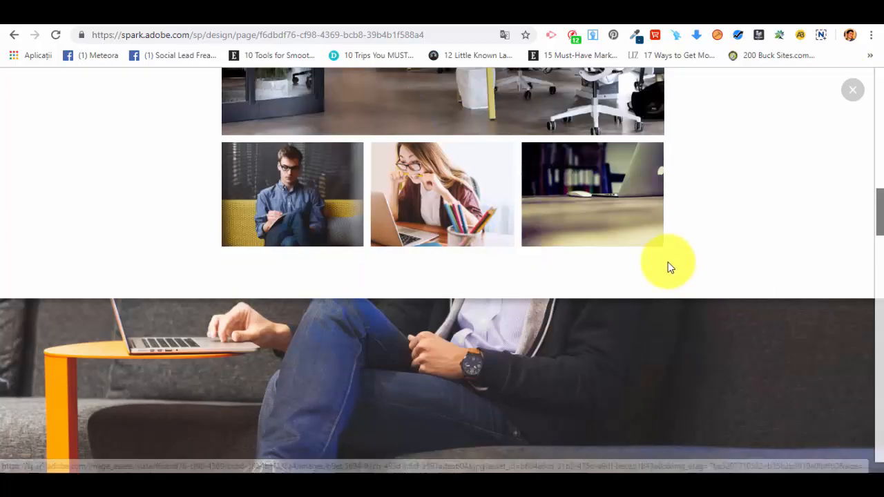
scroll(668, 266, "down", 4)
scroll(627, 261, "down", 2)
scroll(523, 270, "down", 5)
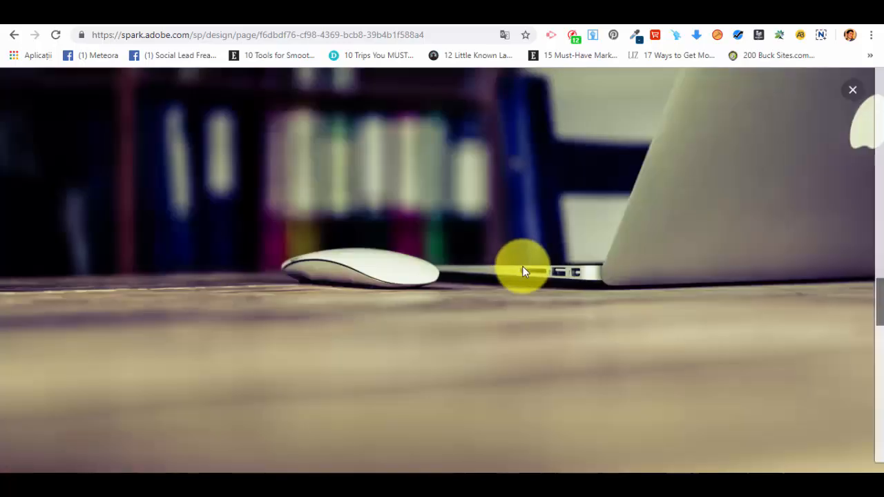
scroll(523, 270, "down", 5)
scroll(525, 275, "down", 4)
scroll(524, 277, "down", 4)
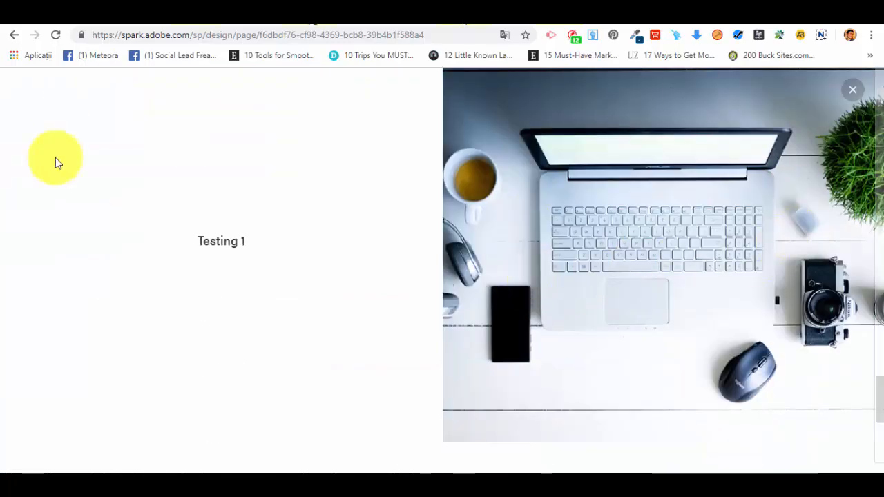
scroll(588, 265, "down", 5)
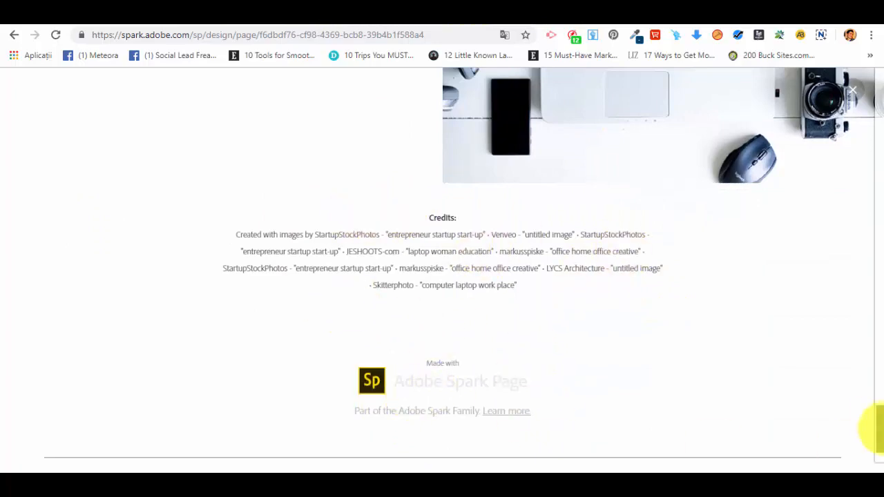
left_click_drag(872, 423, 864, 191)
left_click_drag(879, 432, 877, 72)
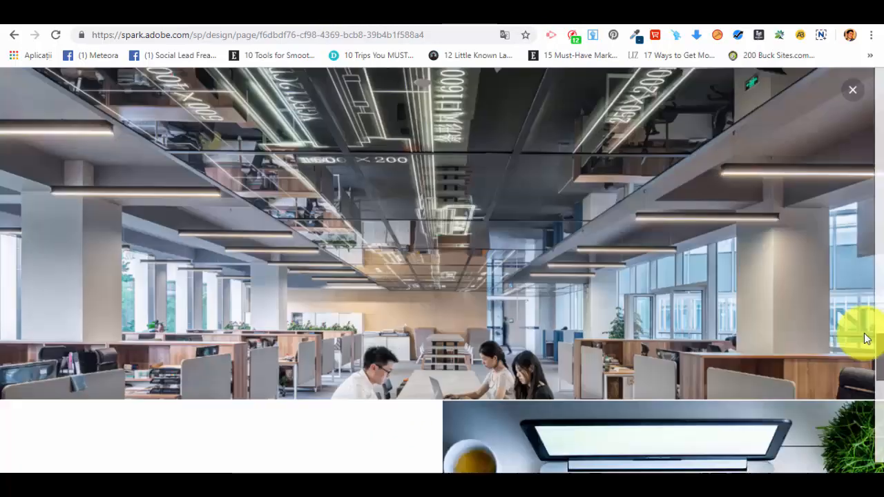
Turn on the header and footer in Project settings, dismissing the logo-upgrade prompt
left_click(853, 89)
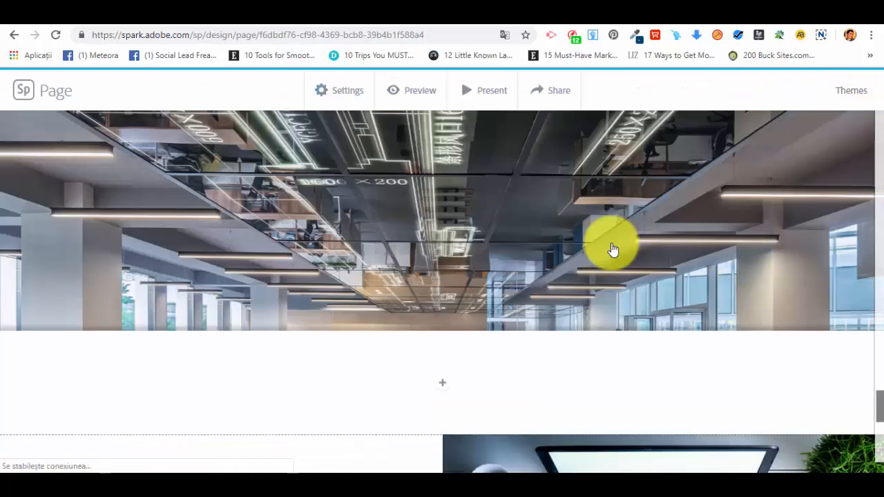
left_click(357, 87)
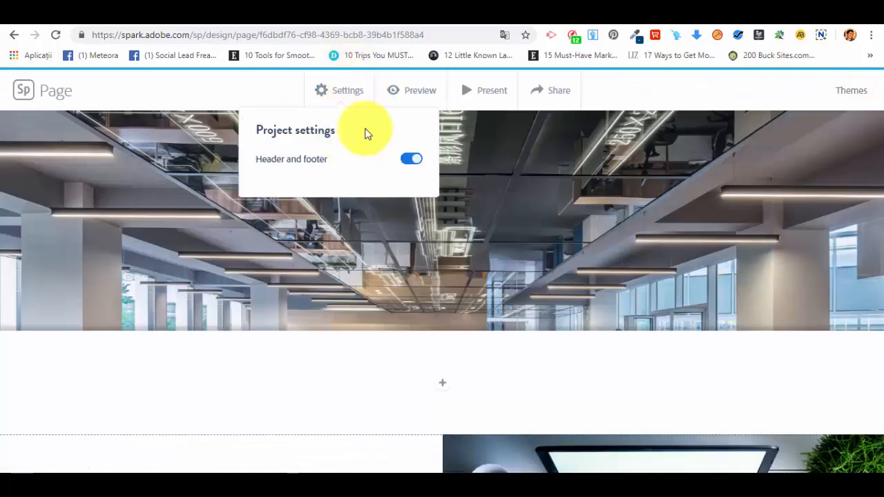
left_click(411, 161)
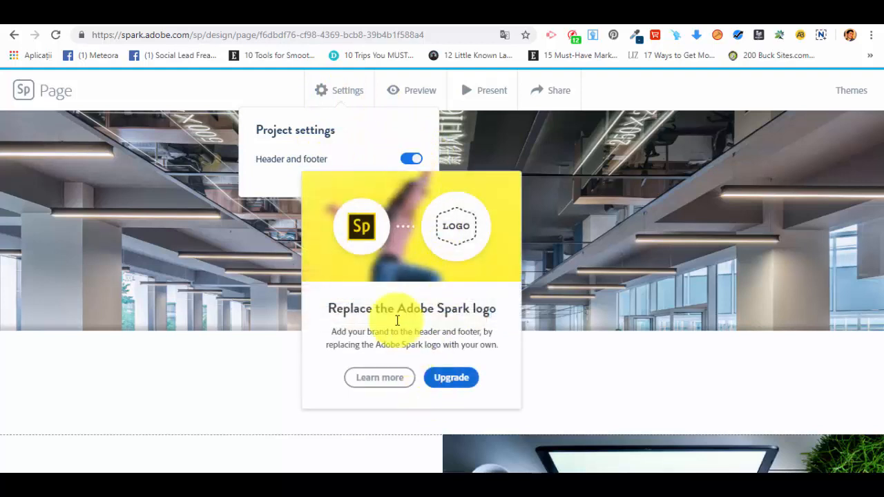
left_click(625, 85)
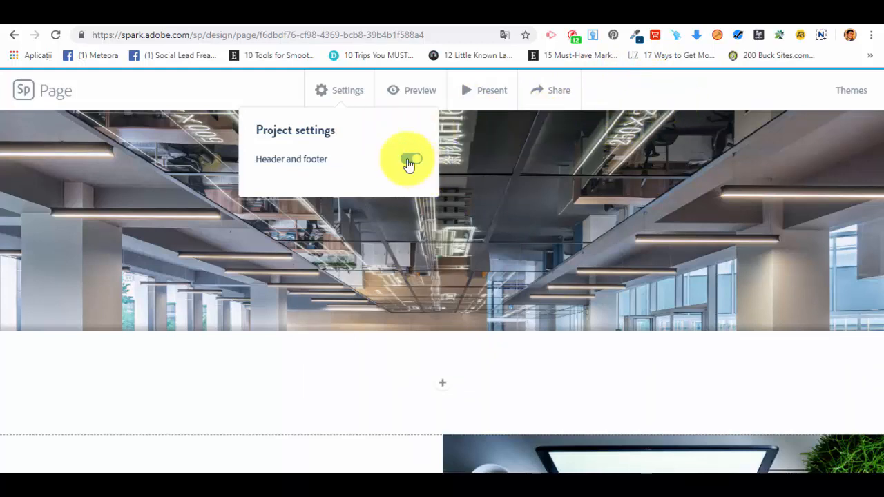
left_click(689, 115)
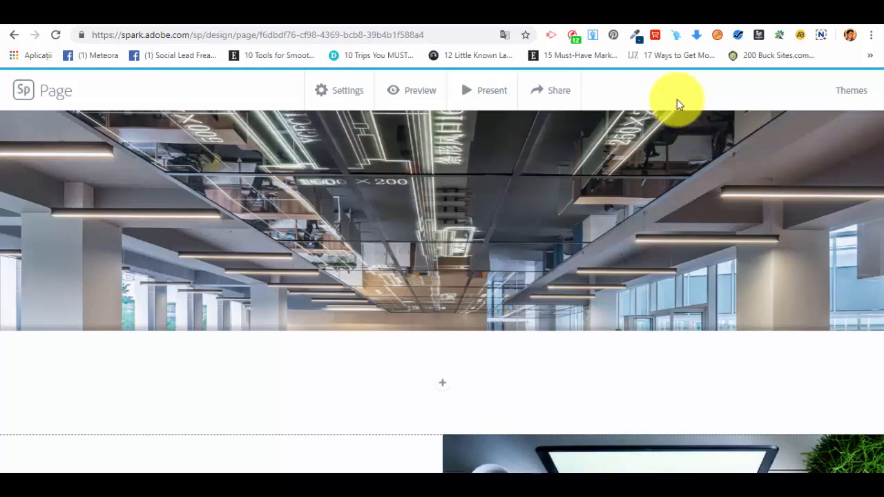
left_click(494, 89)
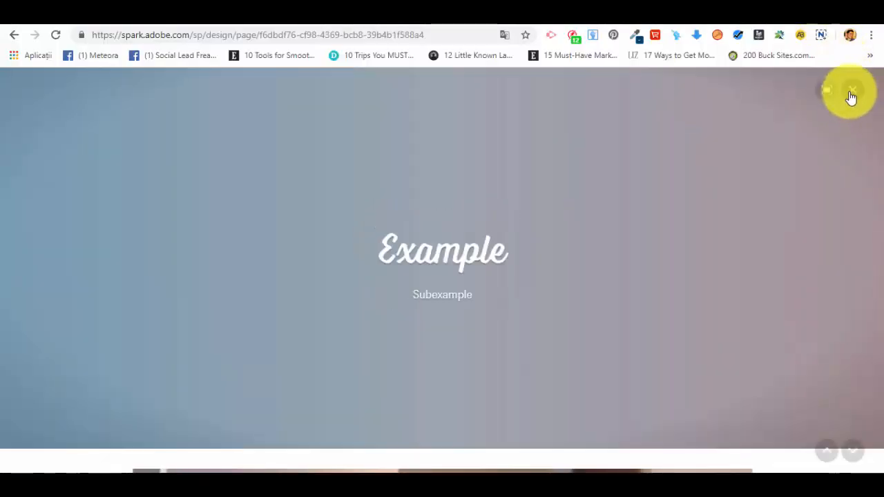
left_click(853, 94)
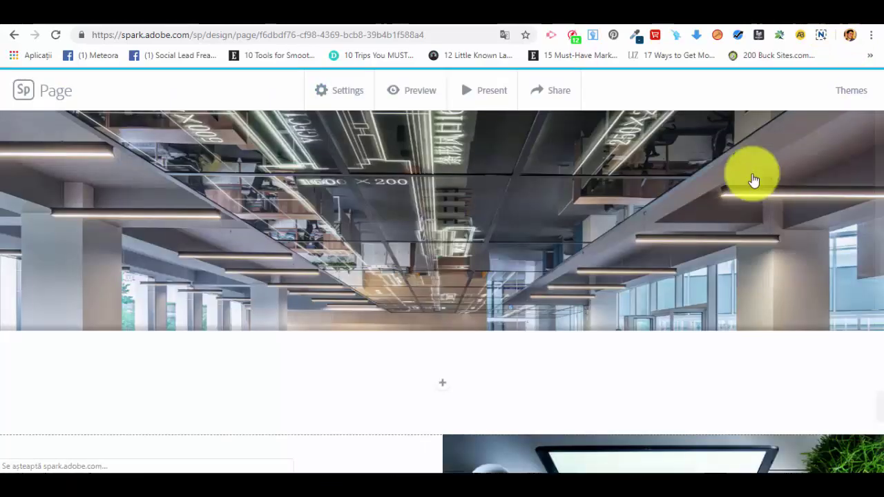
left_click(563, 90)
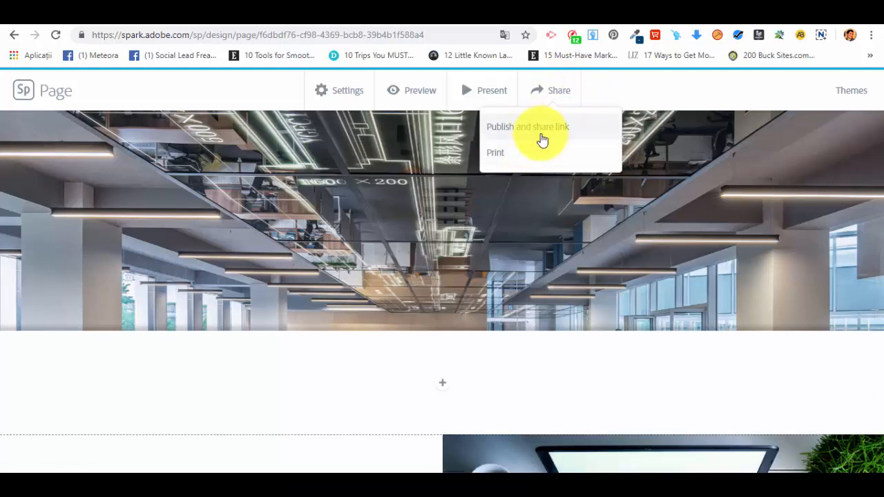
left_click(558, 132)
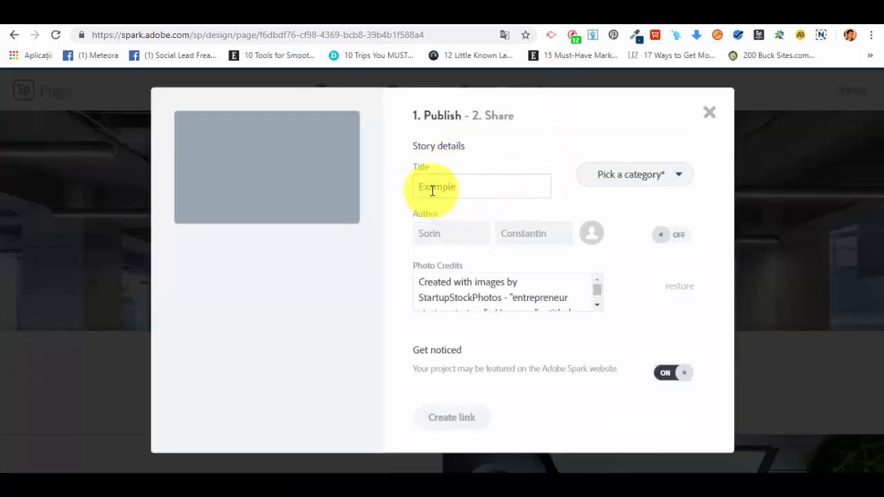
scroll(571, 289, "down", 3)
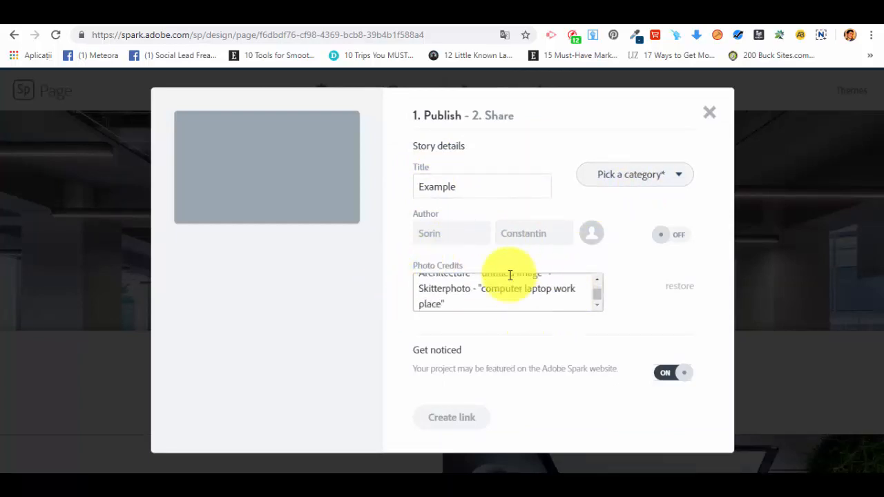
left_click(706, 108)
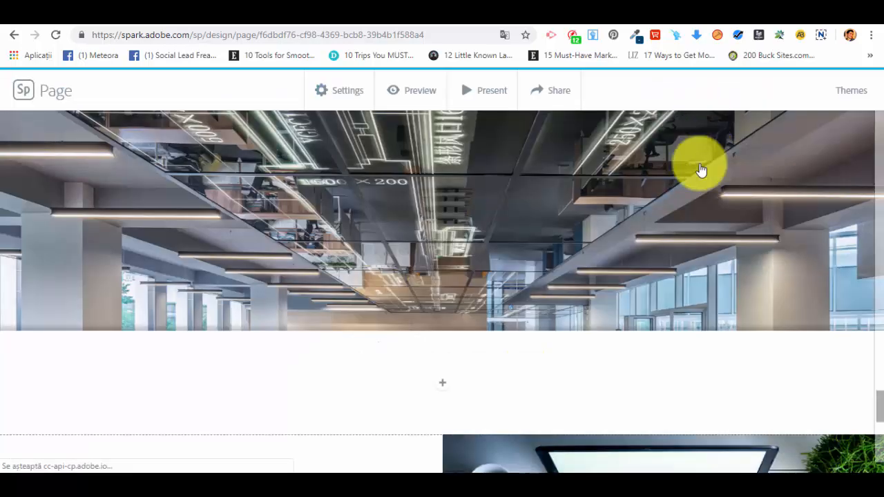